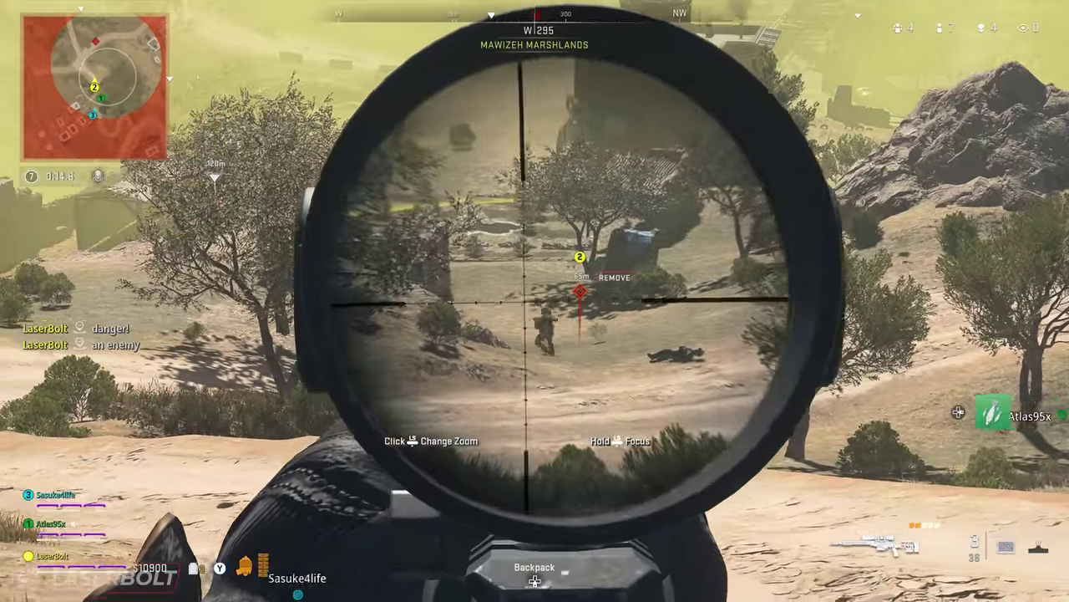
click(535, 301)
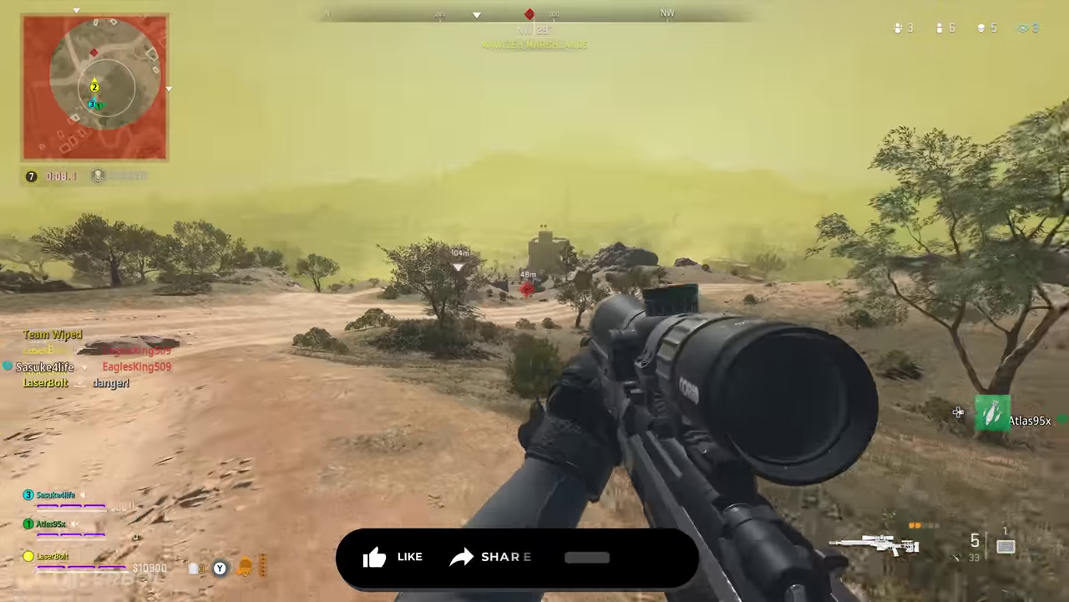
key(1)
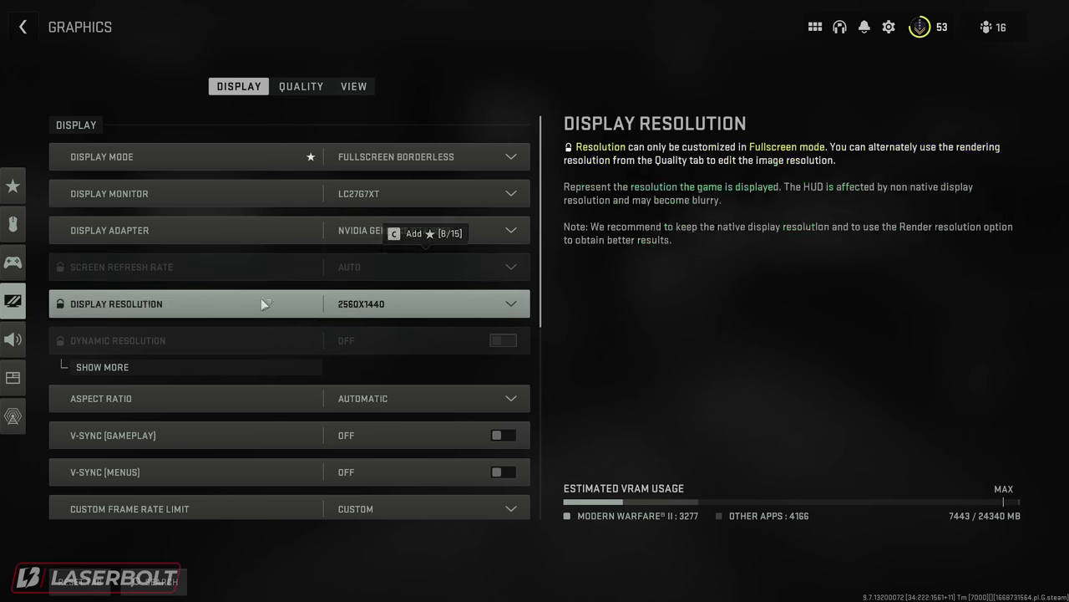
Review the Display graphics settings, expanding and collapsing the details of the custom frame rate limit.
click(235, 364)
click(238, 399)
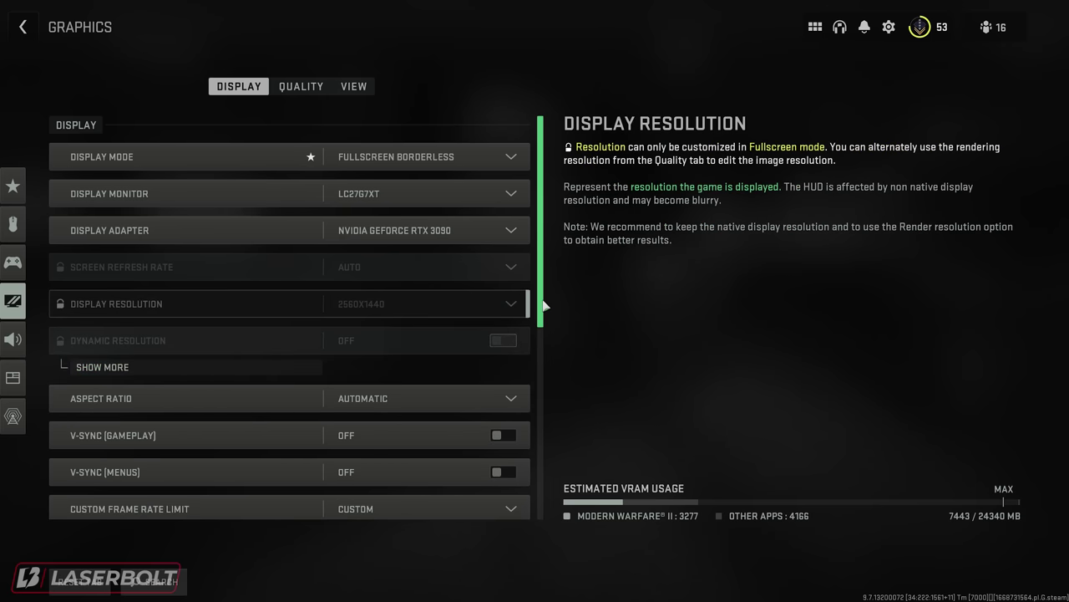
drag(548, 307, 546, 359)
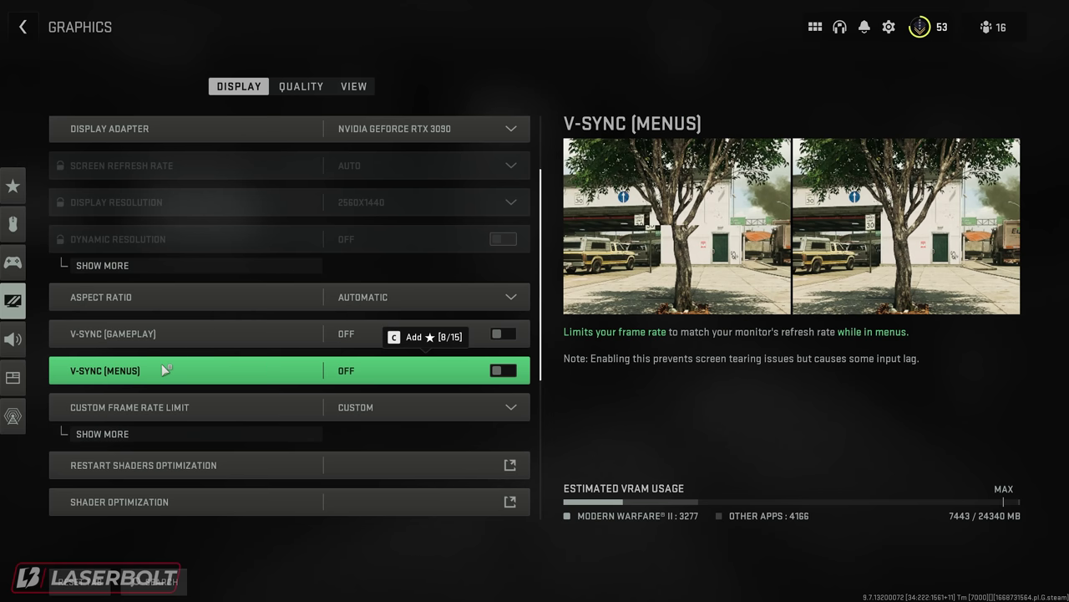
scroll(549, 384, down, 2)
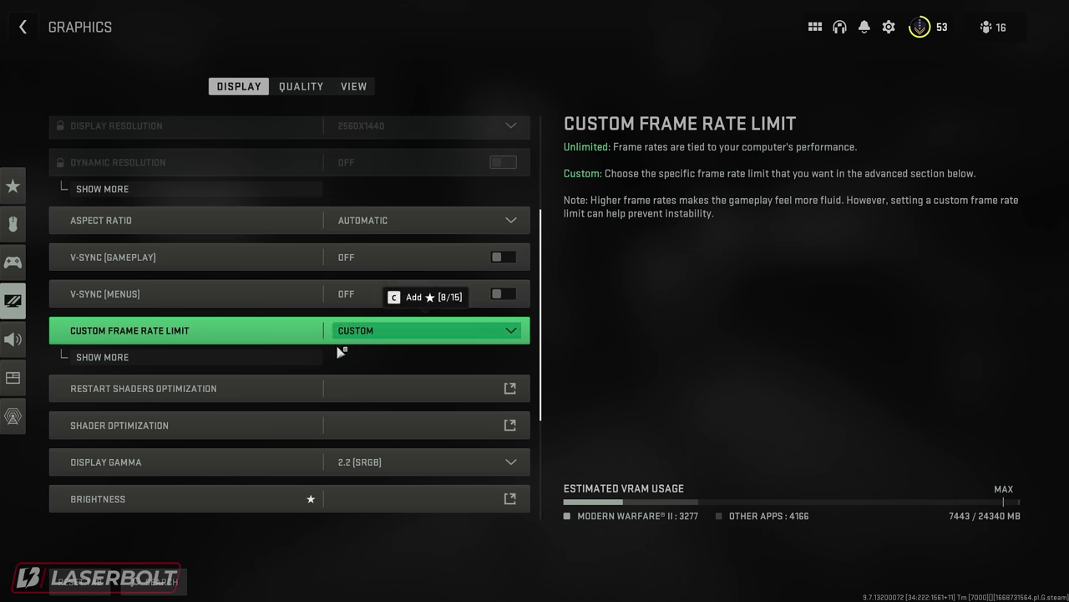
click(215, 363)
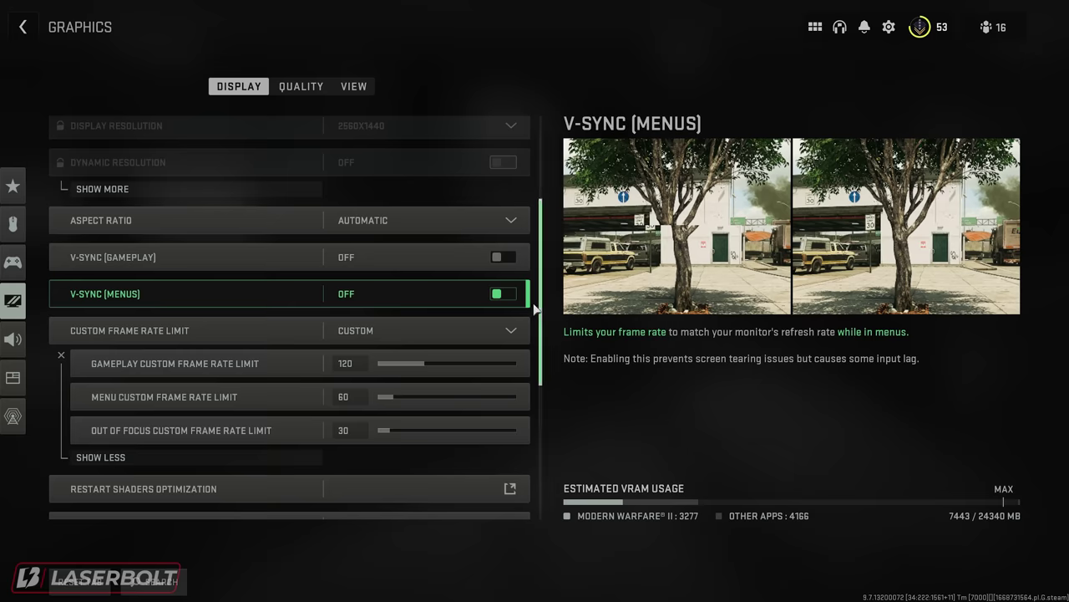
scroll(539, 307, down, 2)
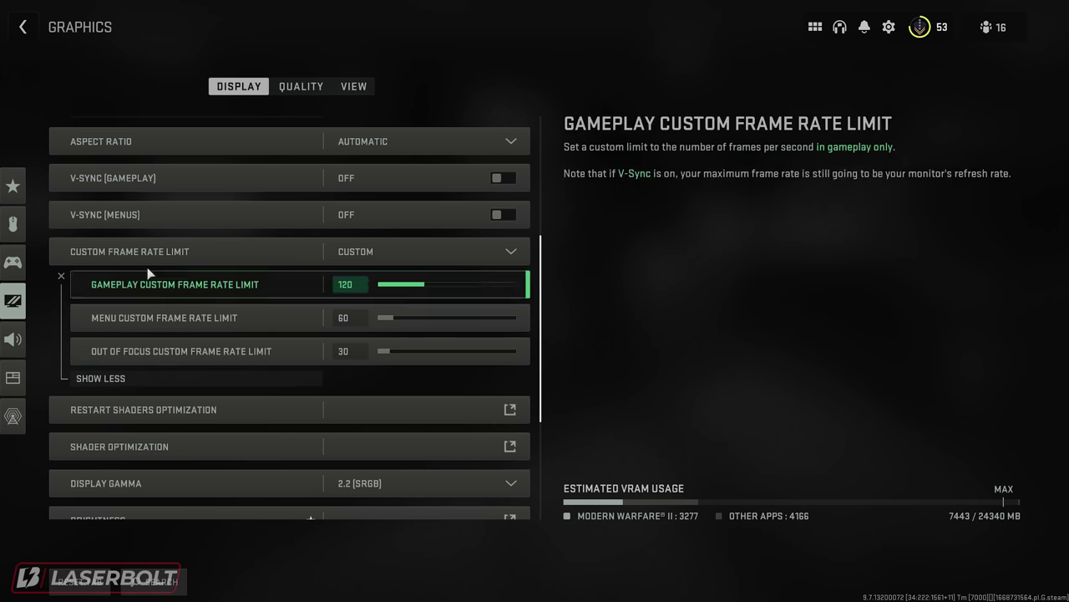
mouse_move(105, 234)
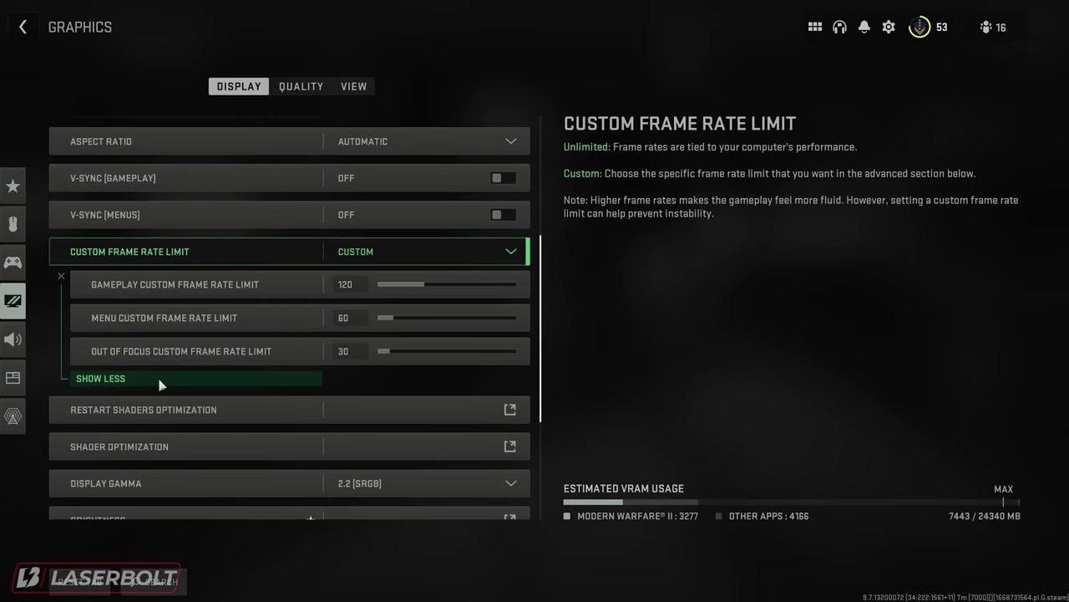
click(160, 378)
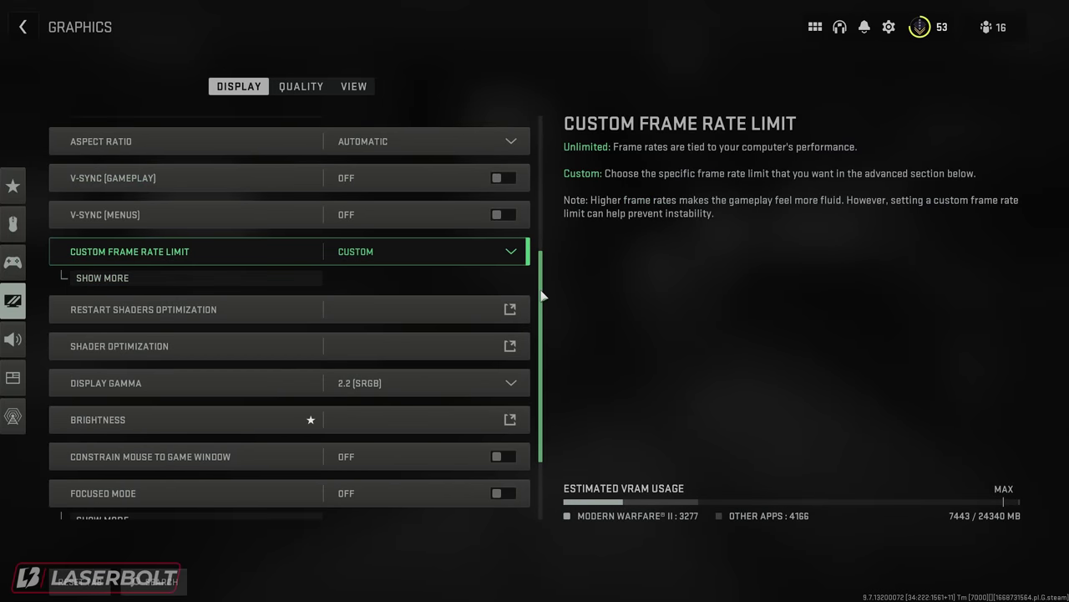
Review the remaining Display settings and inspect the available High Dynamic Range (HDR) options.
drag(544, 297, 549, 351)
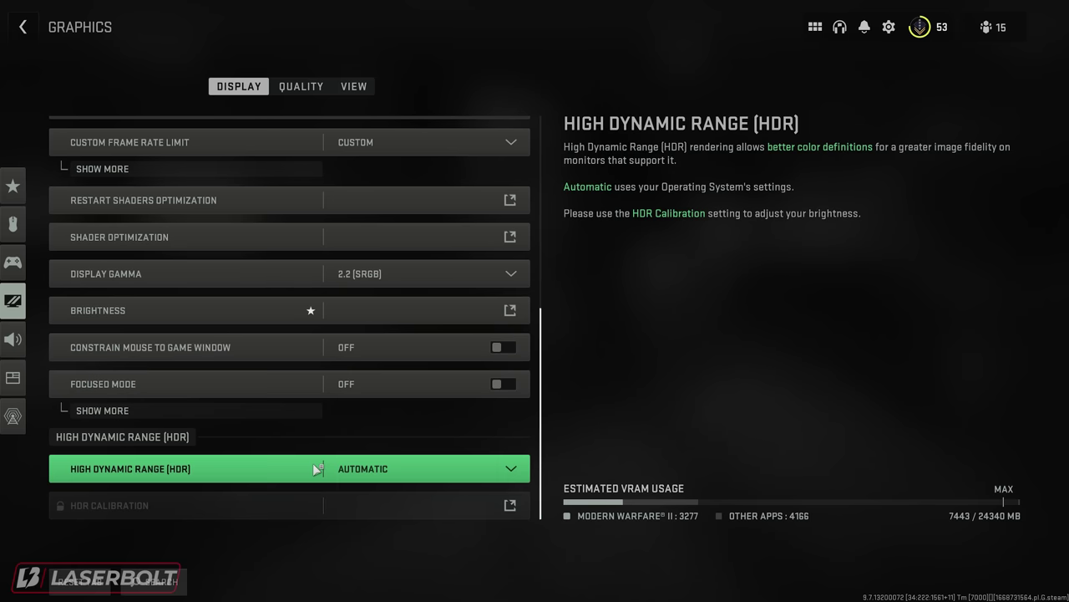
click(510, 469)
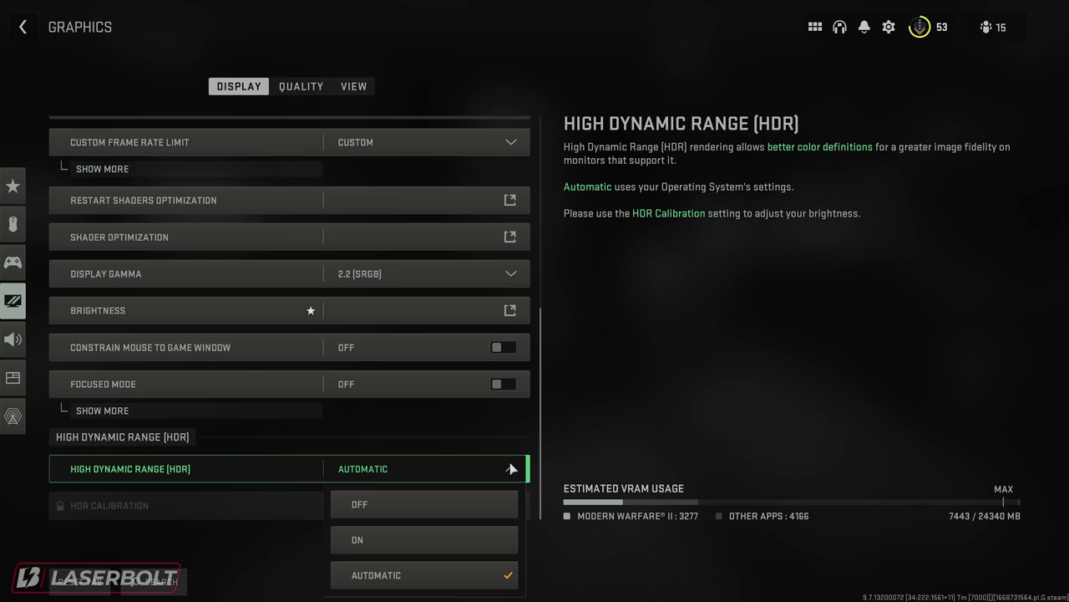
click(593, 447)
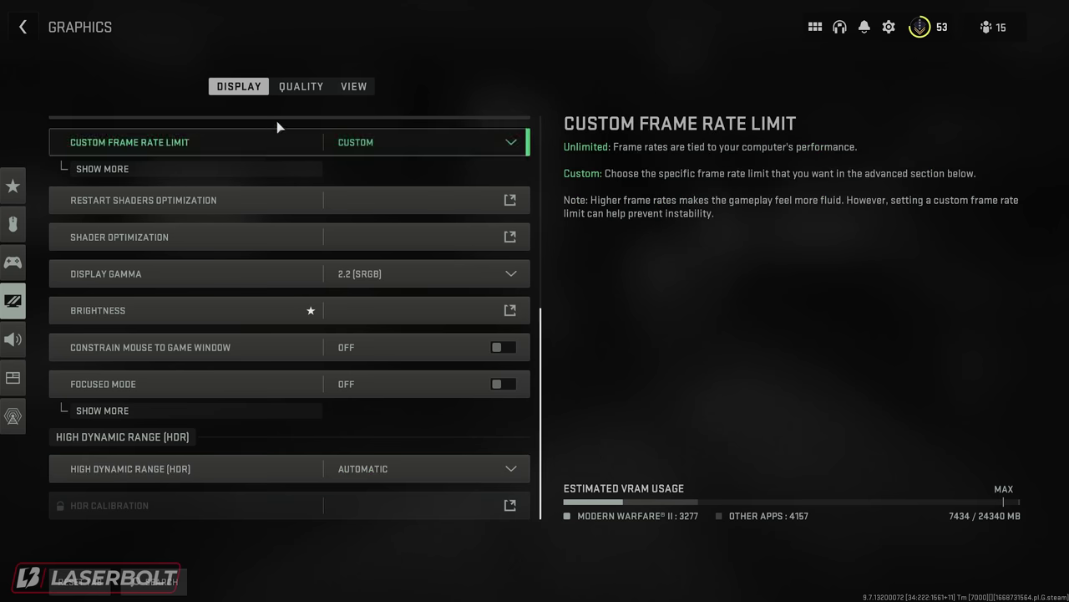
Switch to the Quality graphics settings and inspect the available quality presets.
click(299, 86)
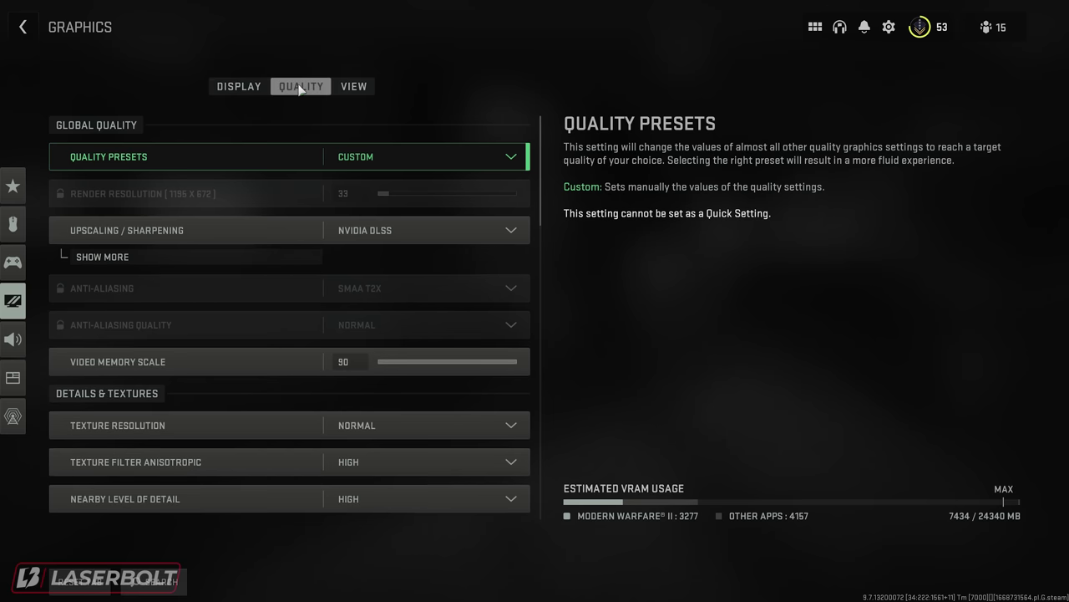
click(507, 162)
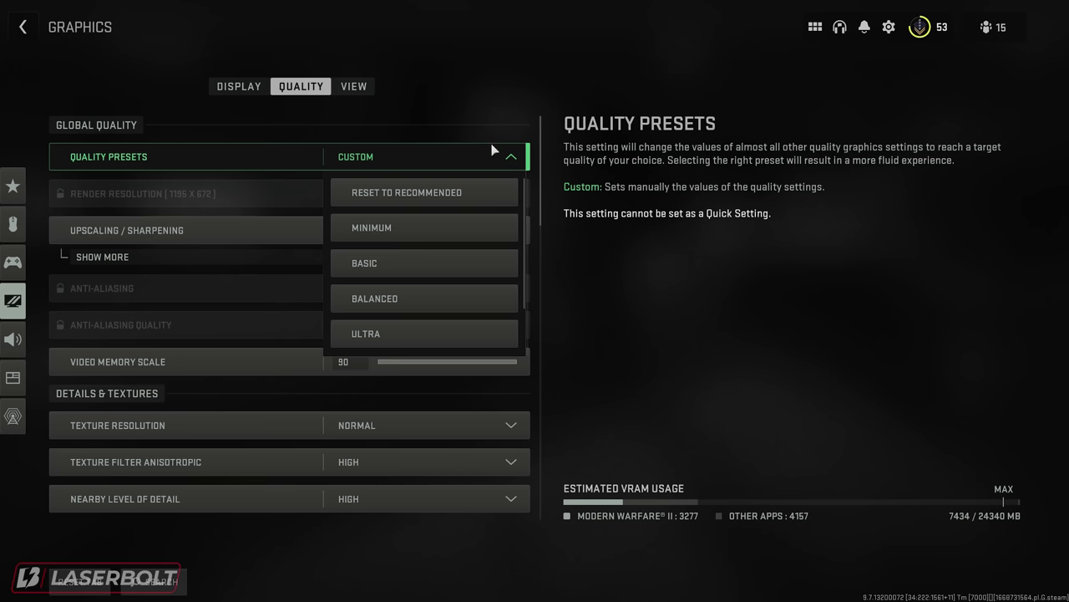
click(506, 131)
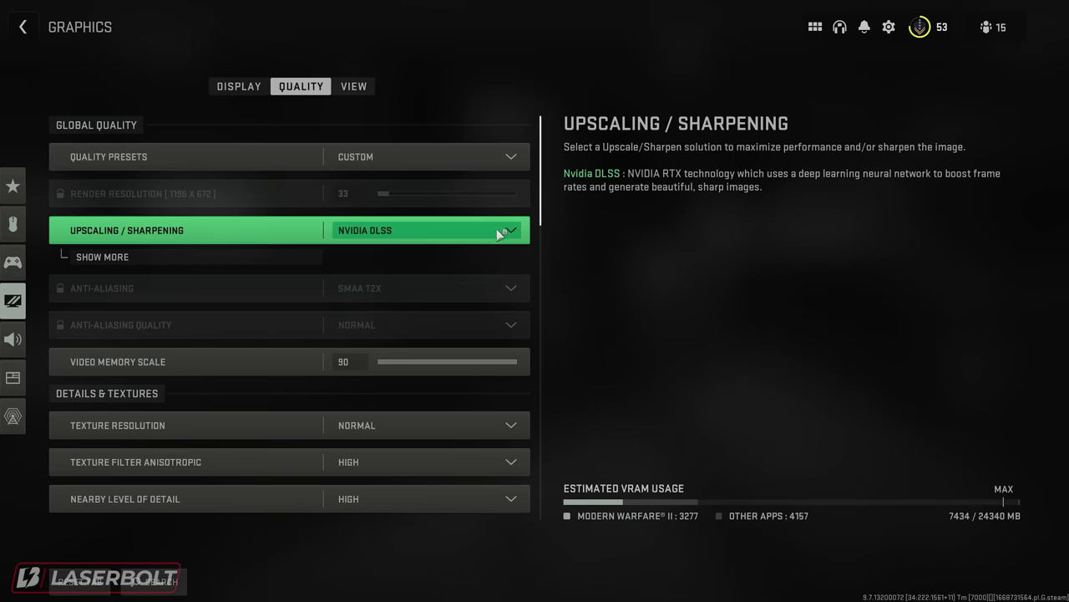
Try FidelityFX CAS as the Upscaling / Sharpening method and return the setting to NVIDIA DLSS.
click(459, 236)
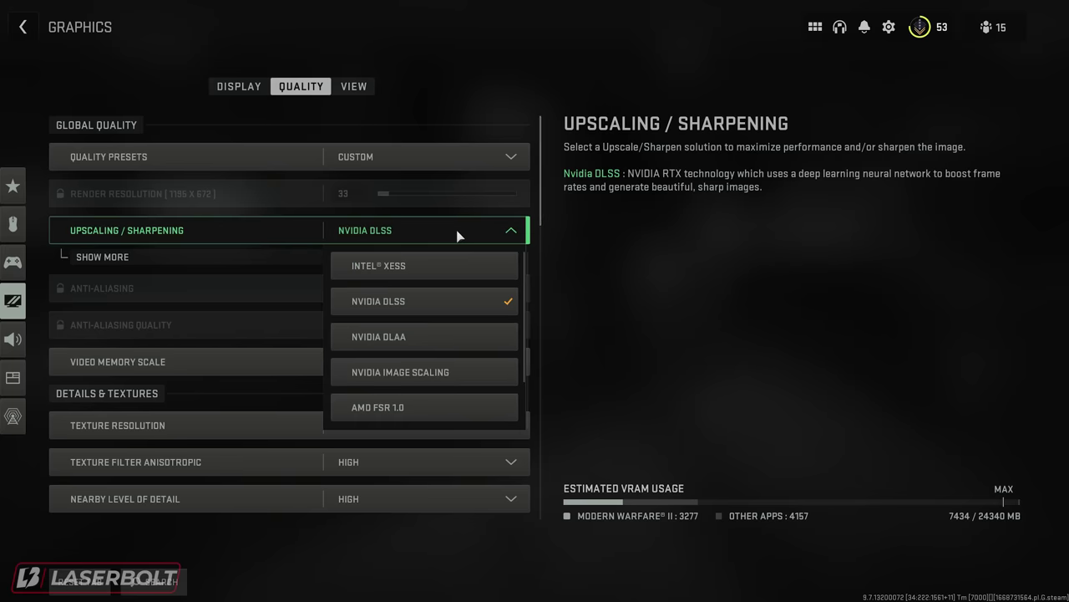
scroll(461, 282, down, 2)
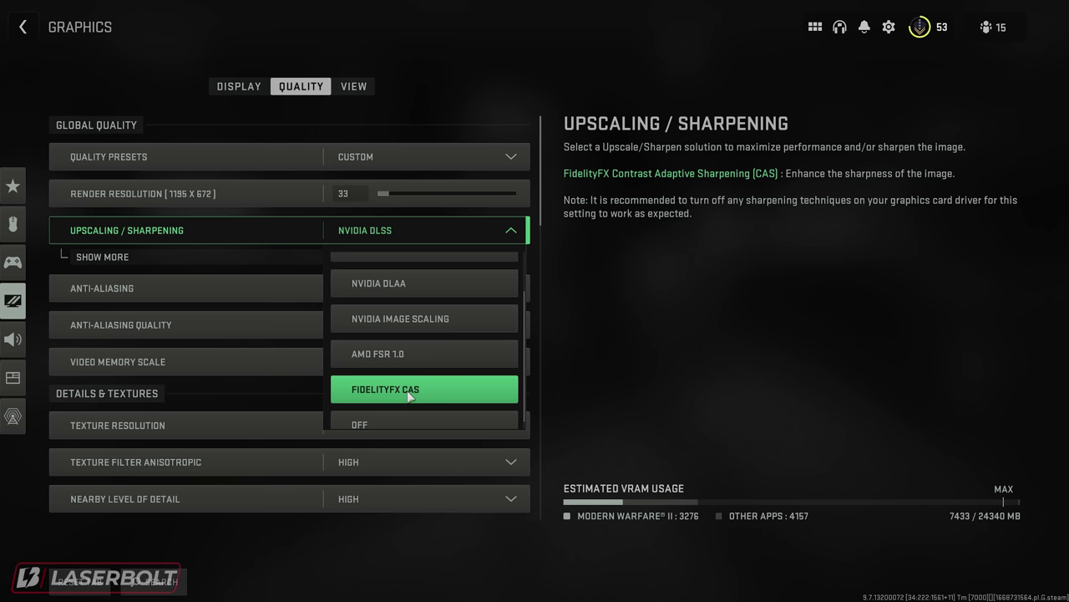
scroll(388, 242, up, 1)
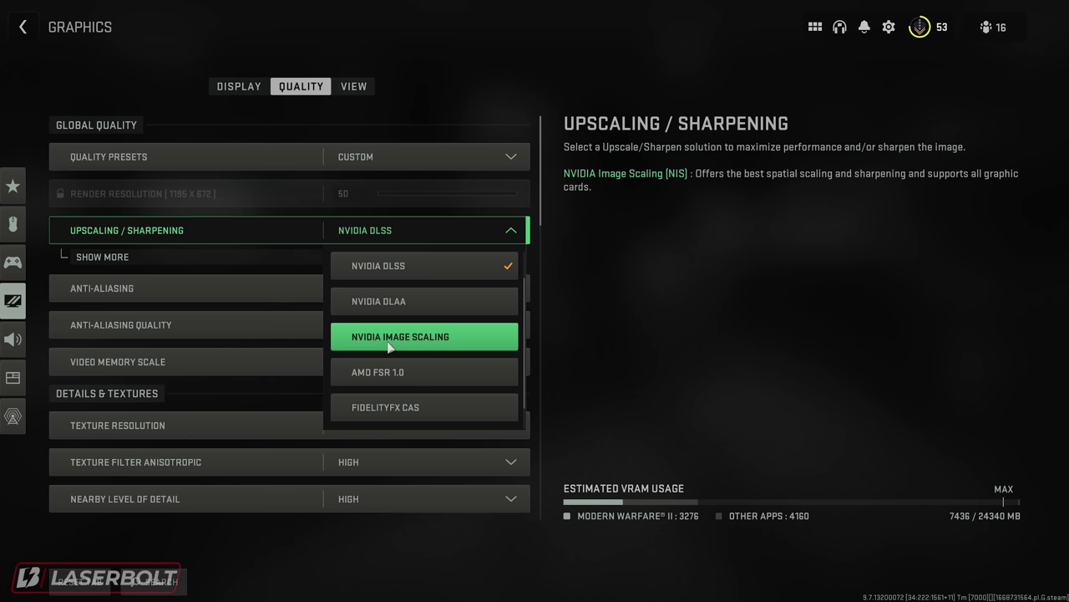
scroll(391, 390, down, 1)
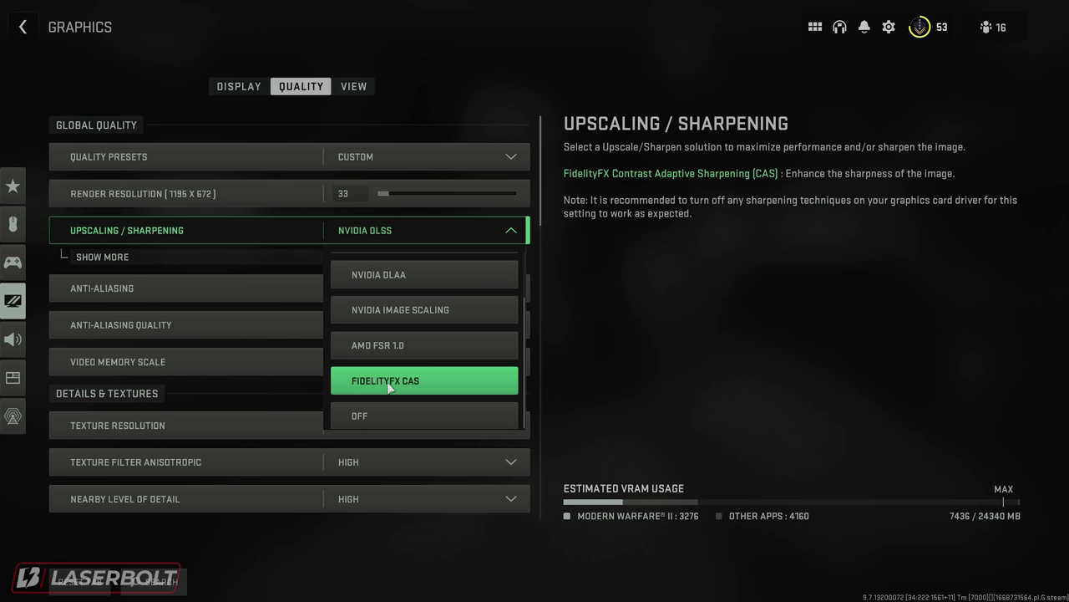
click(393, 386)
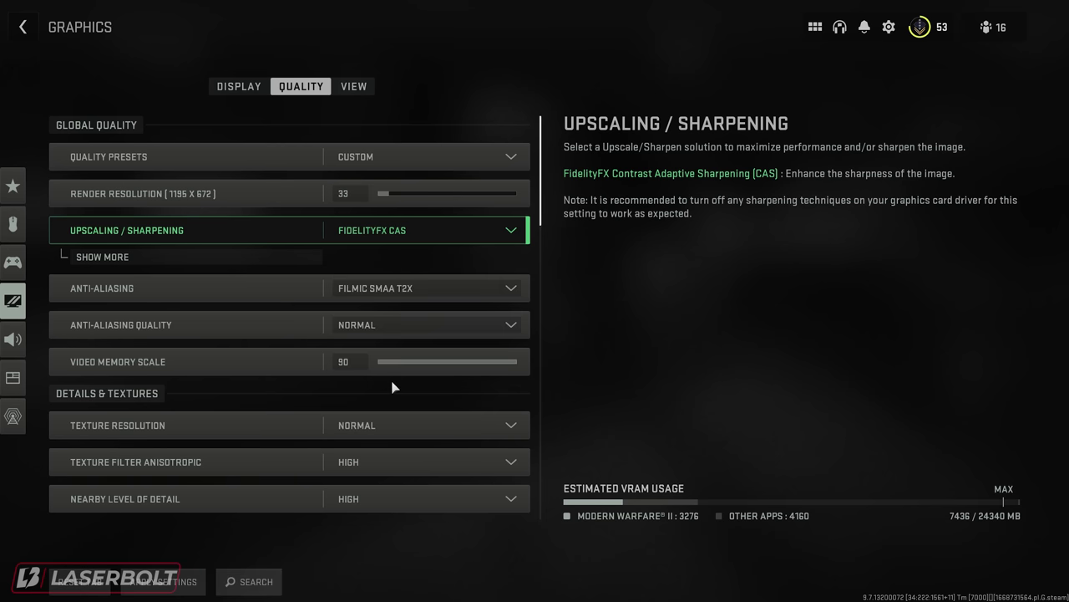
click(417, 230)
click(423, 301)
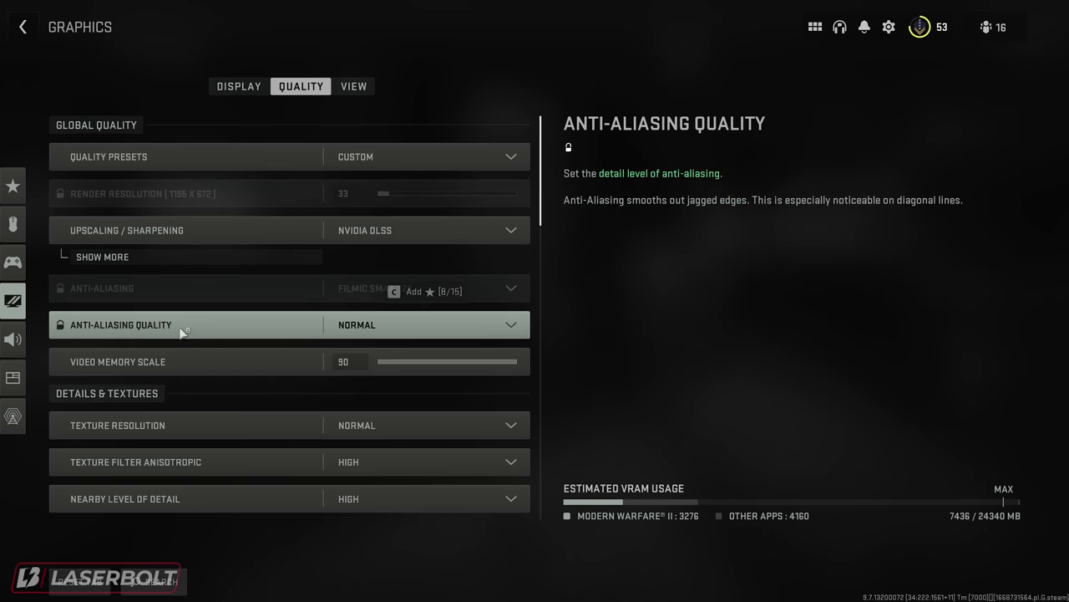
Set Upscaling / Sharpening to FidelityFX CAS.
click(376, 230)
scroll(382, 379, down, 1)
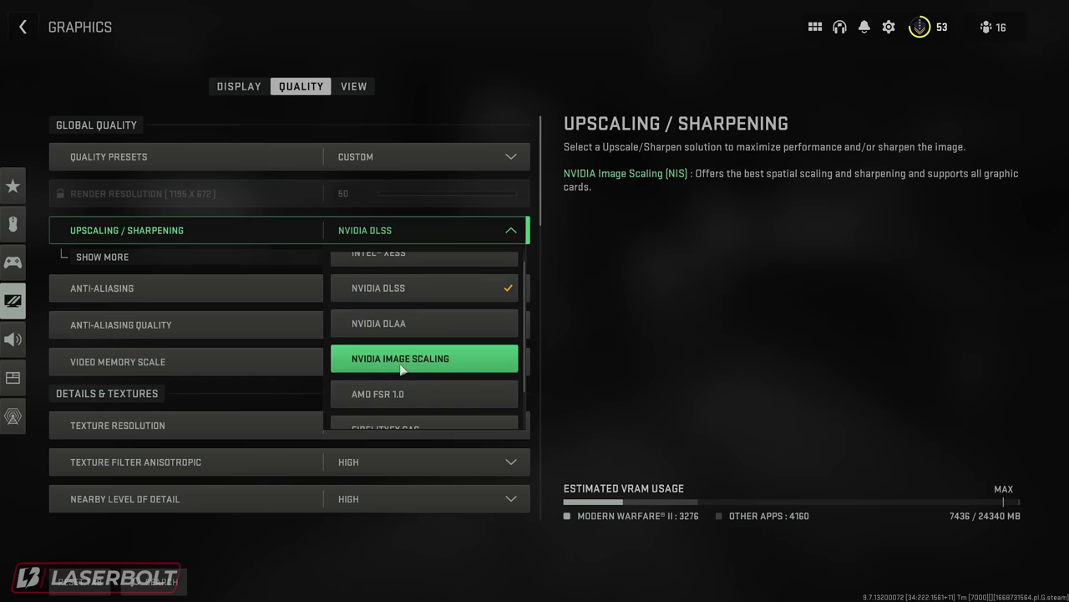
click(381, 402)
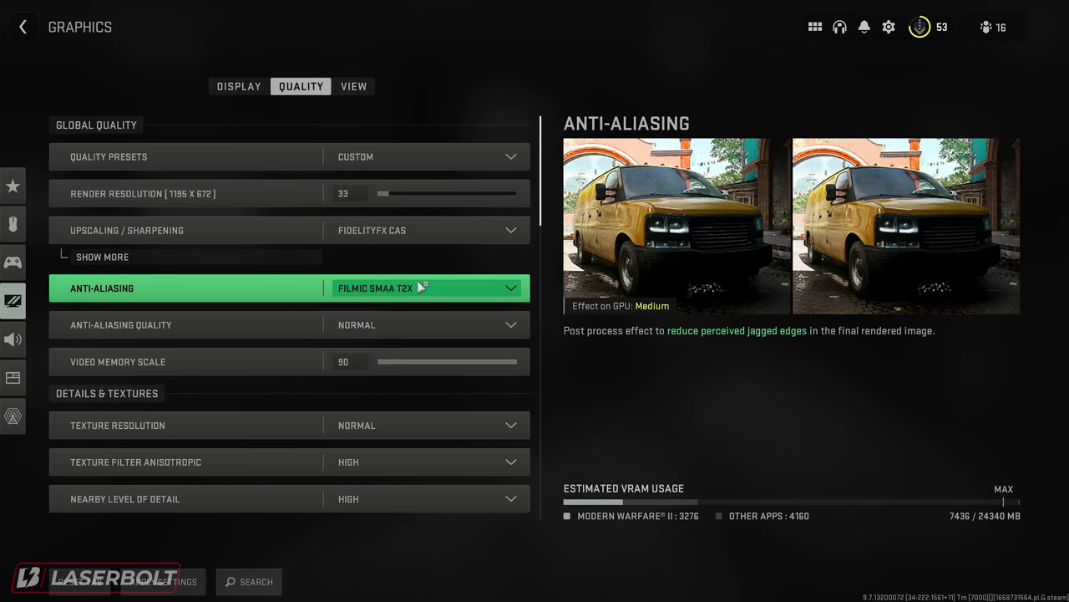
Inspect the available options for Anti-Aliasing and Anti-Aliasing Quality without changing them.
click(461, 289)
click(460, 289)
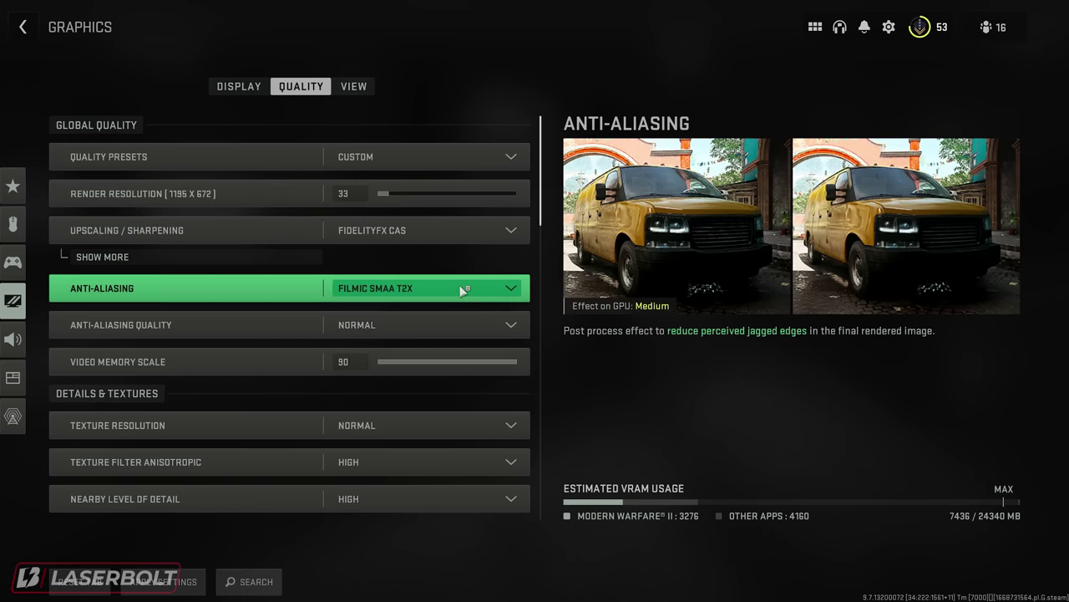
click(365, 332)
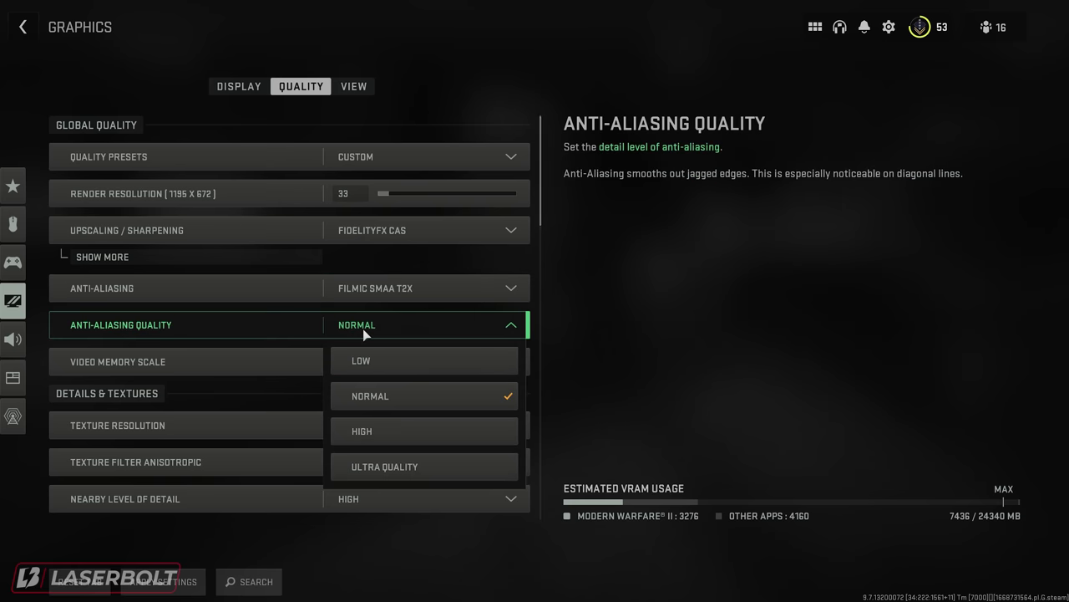
click(362, 328)
Compare the available Upscaling / Sharpening methods, keeping FidelityFX CAS selected.
click(376, 234)
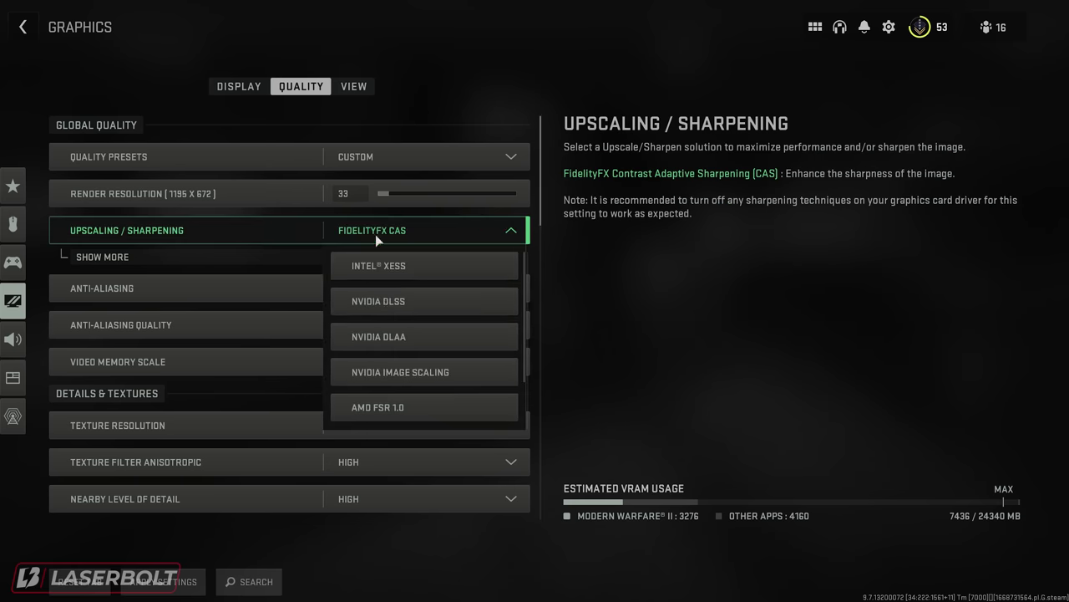
click(565, 281)
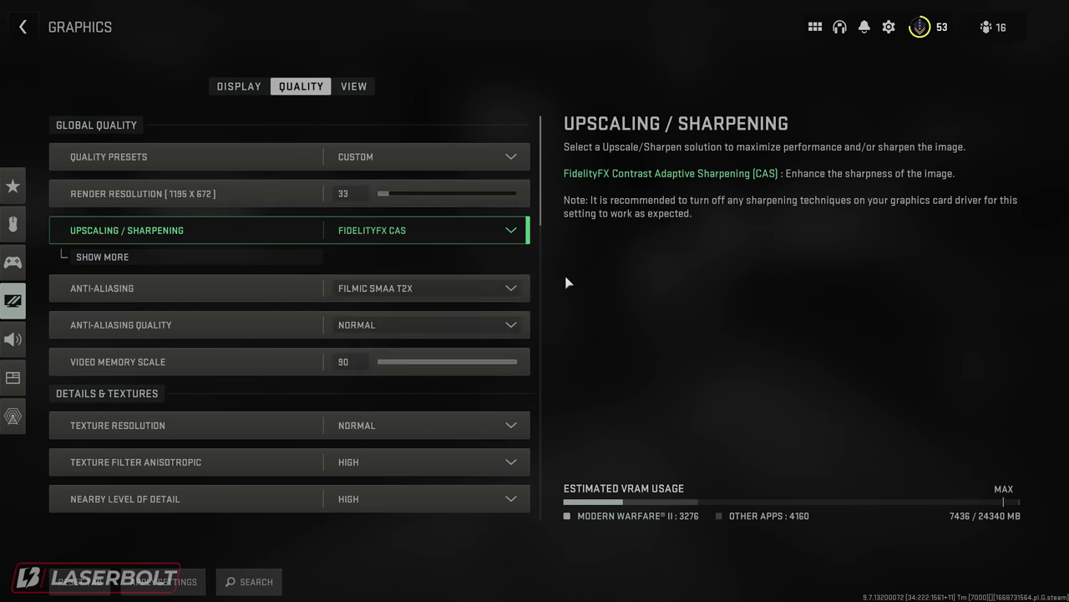
click(386, 238)
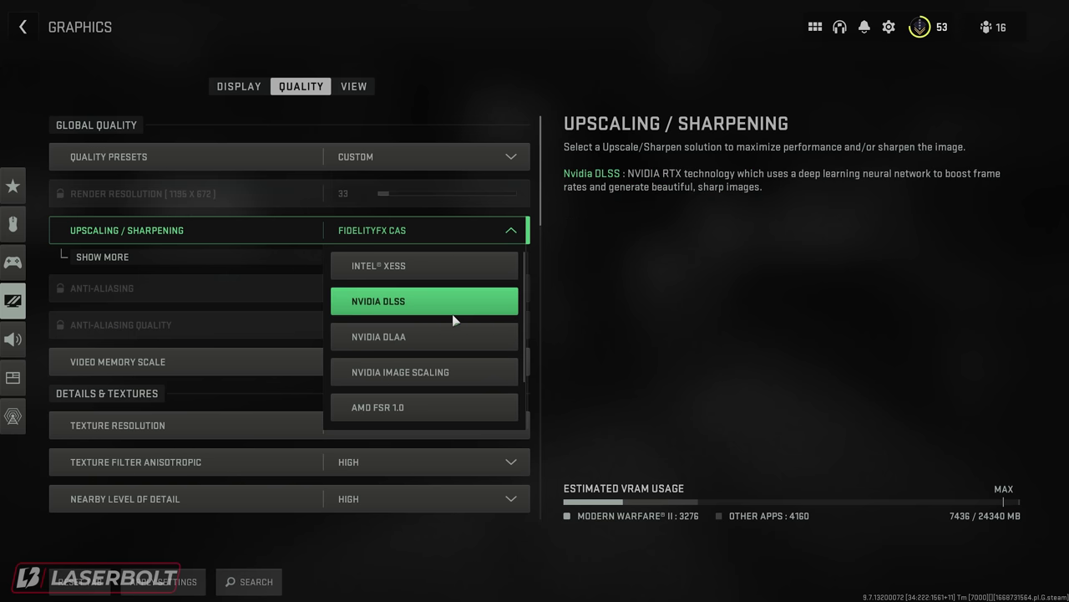
click(535, 264)
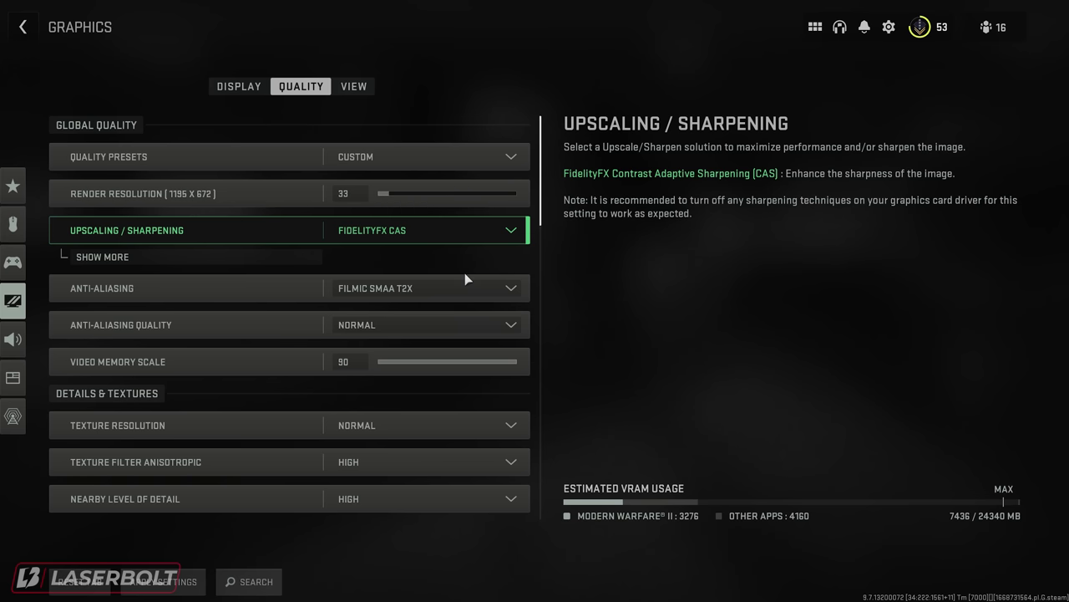
Review the Details & Textures settings, inspecting the options for Particle Quality and Particle Quality Level.
drag(543, 206, 542, 276)
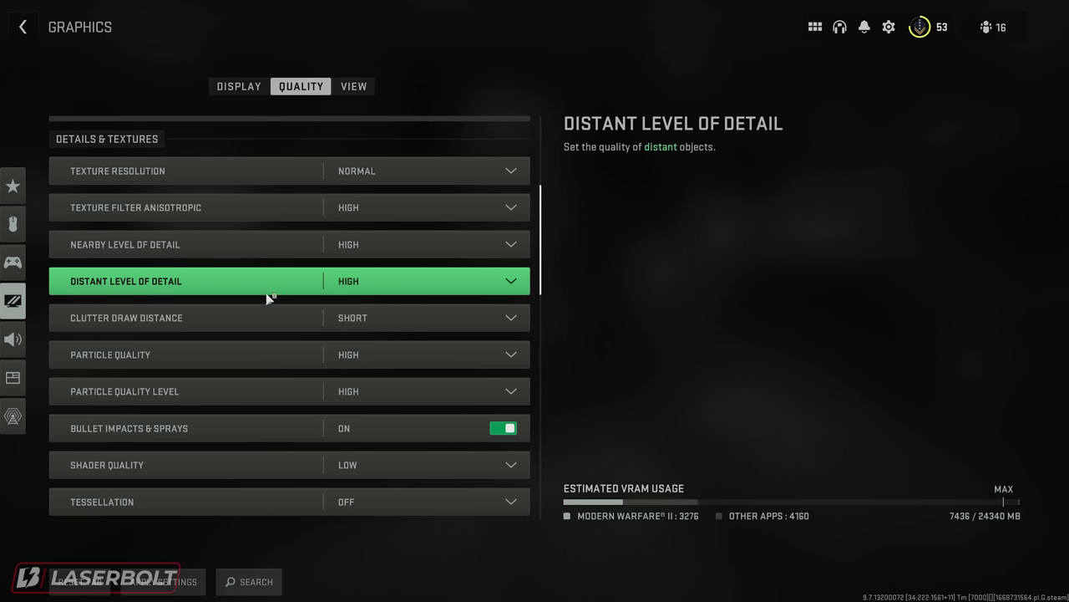
drag(544, 270, 544, 304)
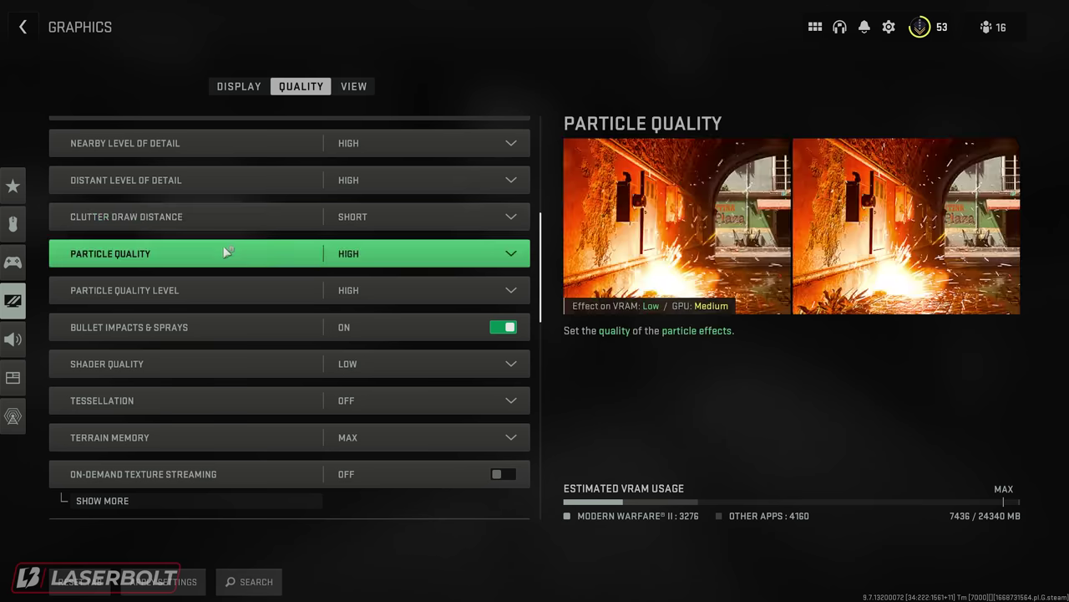
click(384, 254)
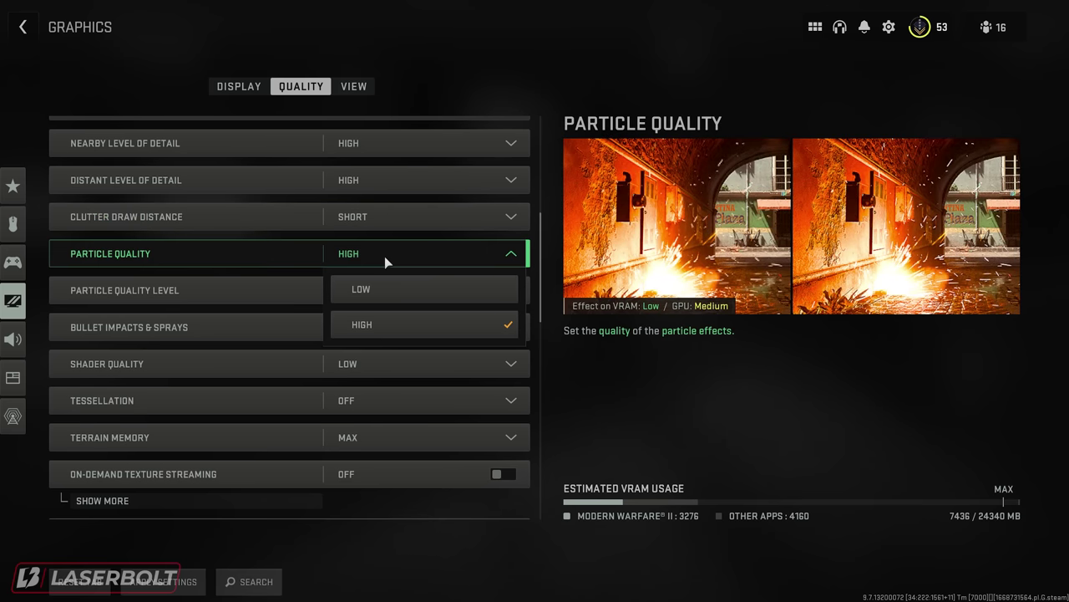
click(384, 255)
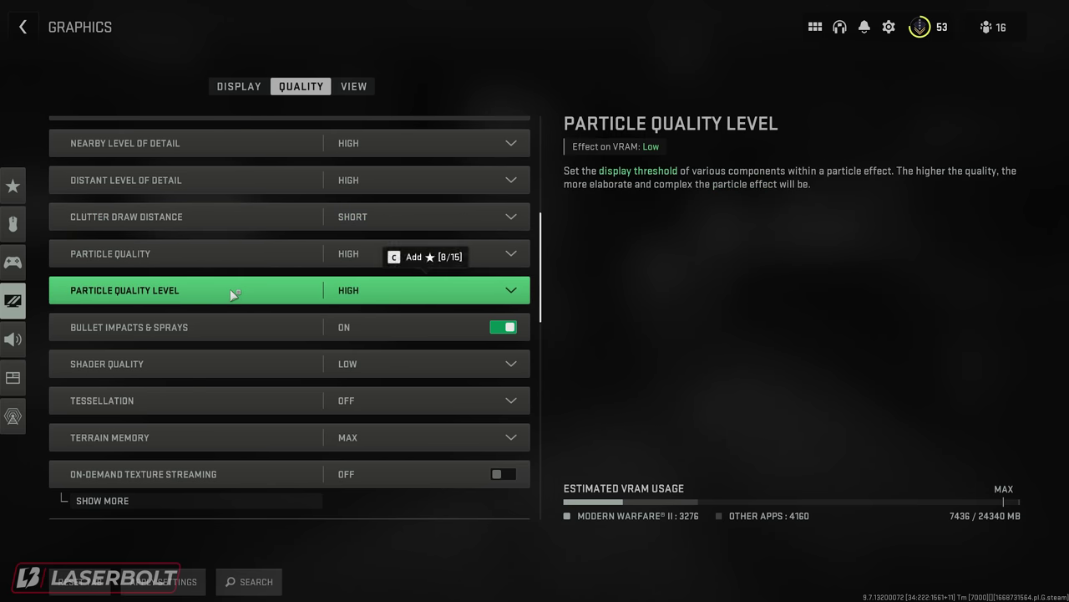
click(332, 297)
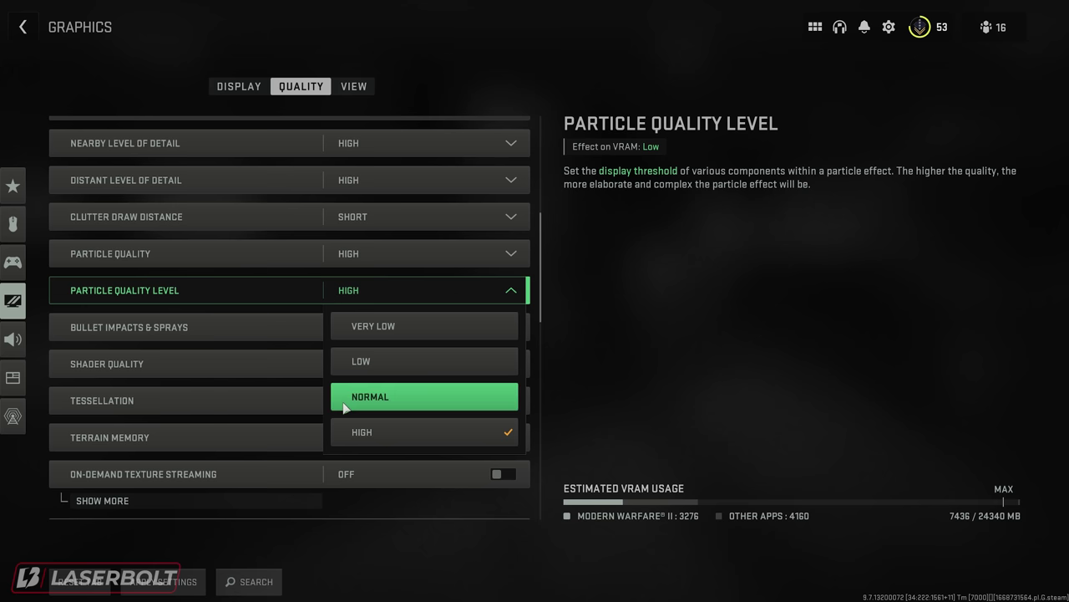
click(542, 254)
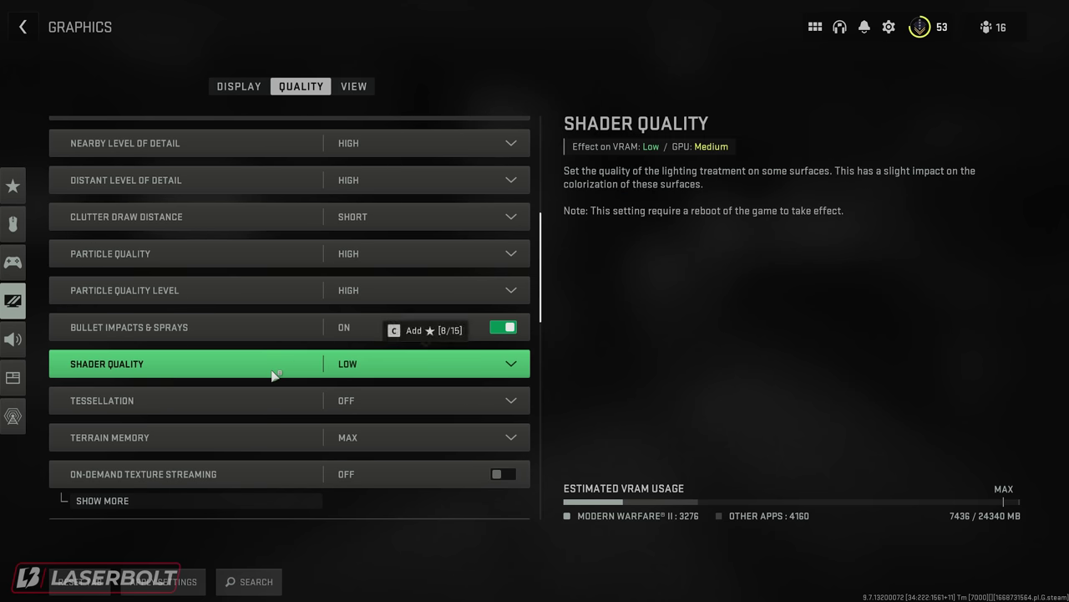
Review the remaining Details & Textures settings from Shader Quality through Water Caustics, inspecting the options for Shader Quality.
click(516, 371)
click(515, 371)
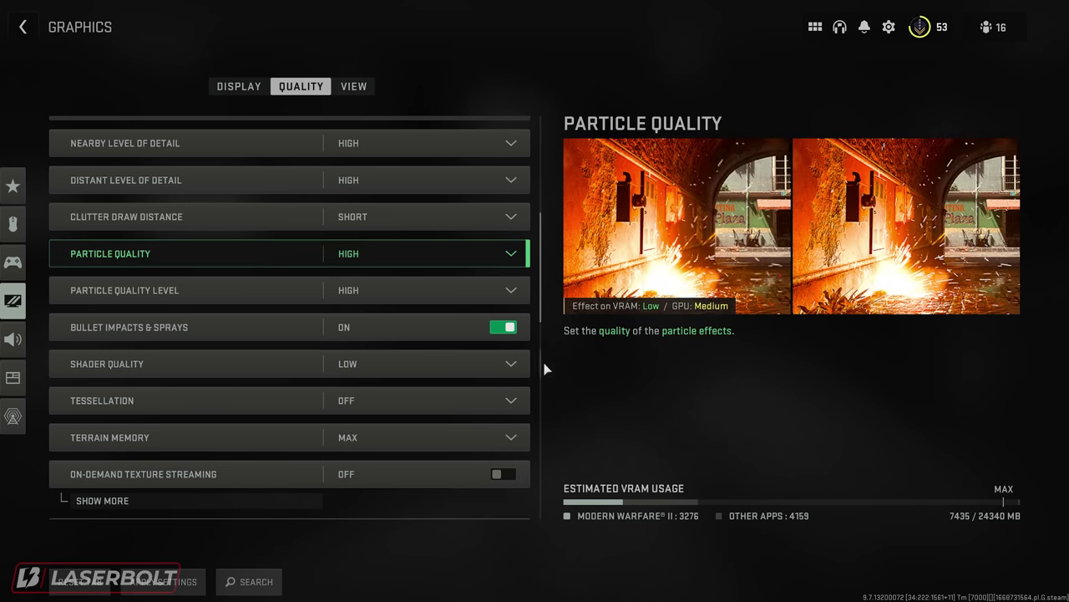
scroll(543, 267, down, 3)
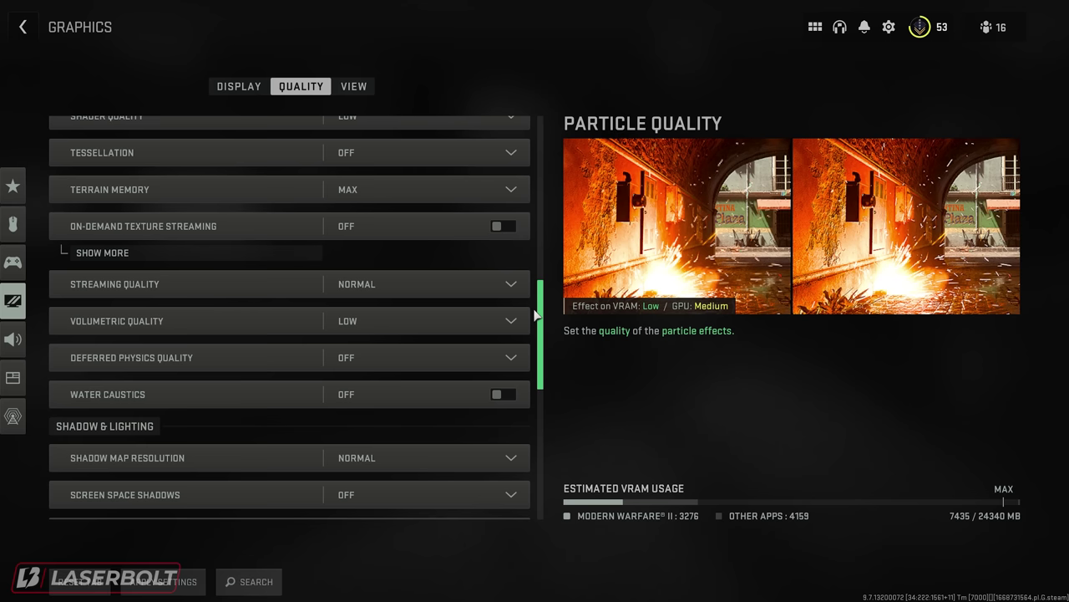
scroll(535, 293, up, 1)
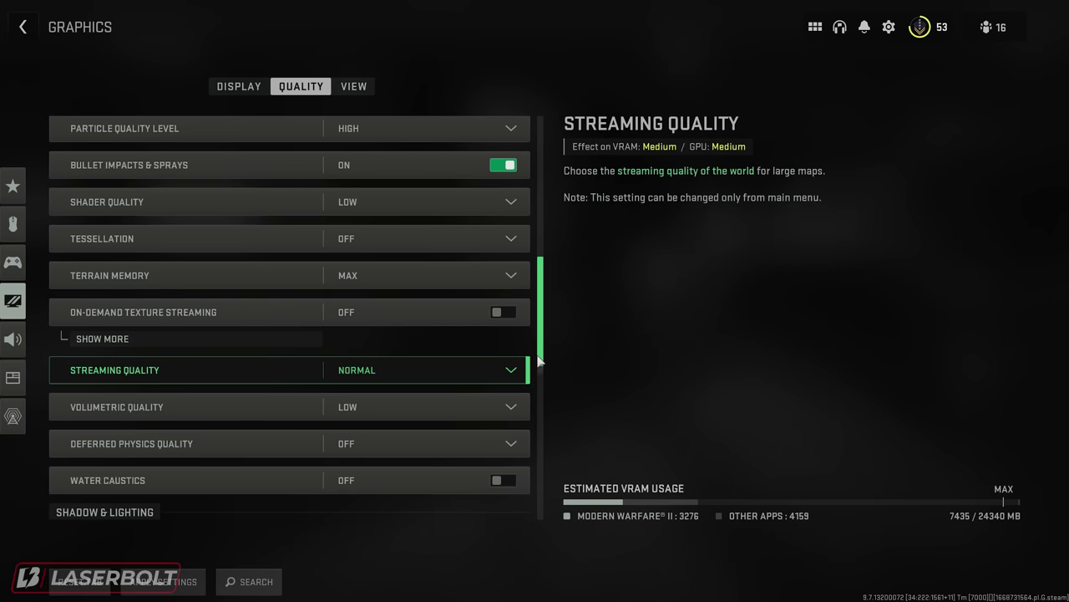
scroll(539, 384, down, 2)
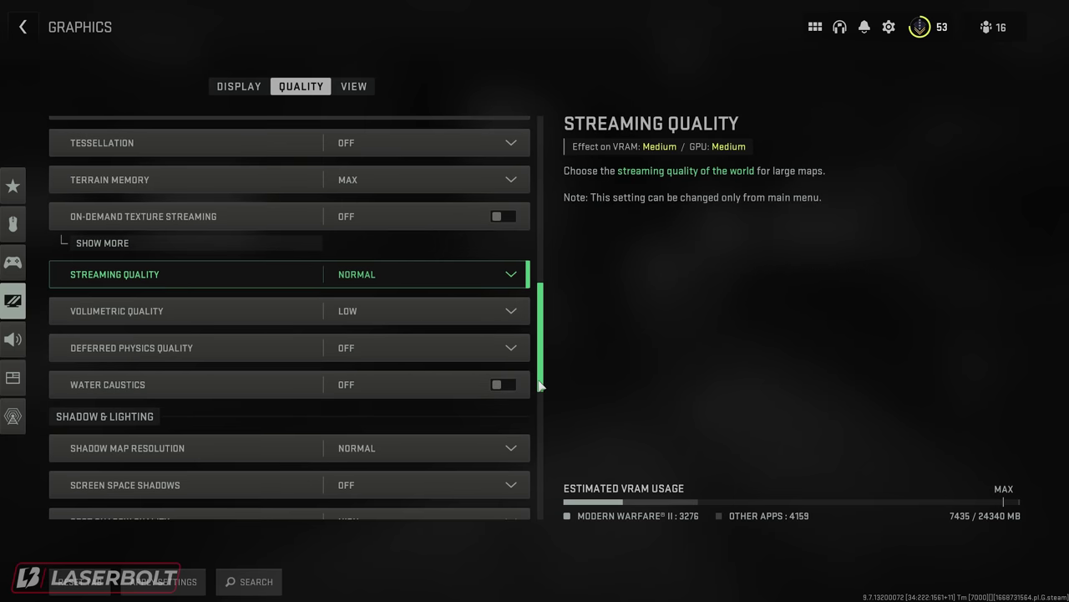
scroll(541, 389, down, 1)
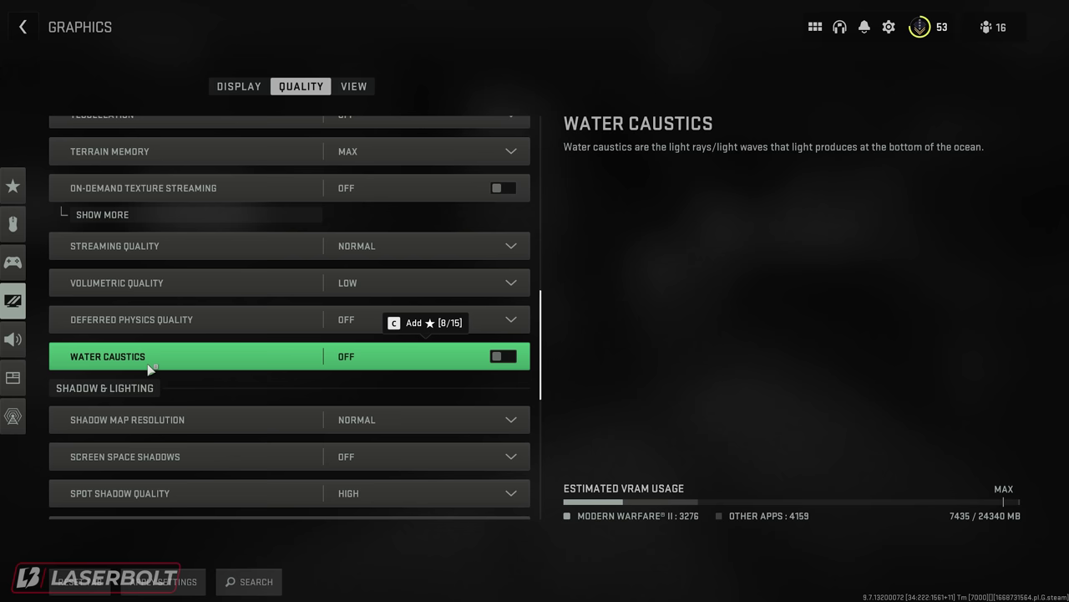
click(151, 367)
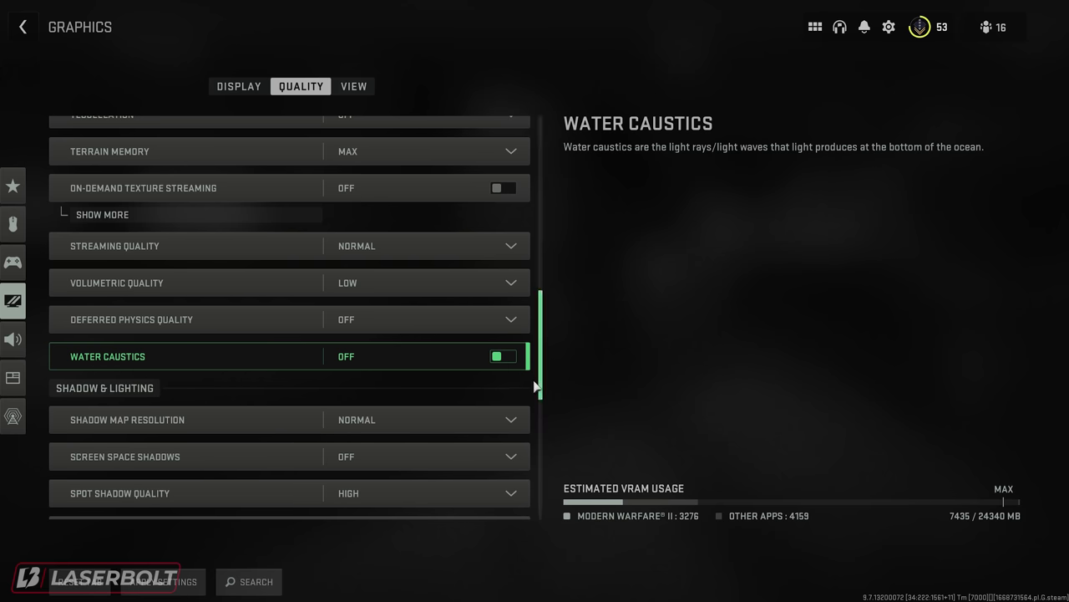
Review the Shadow & Lighting and Post Processing Effects settings, and open the View graphics settings.
drag(540, 386, 542, 443)
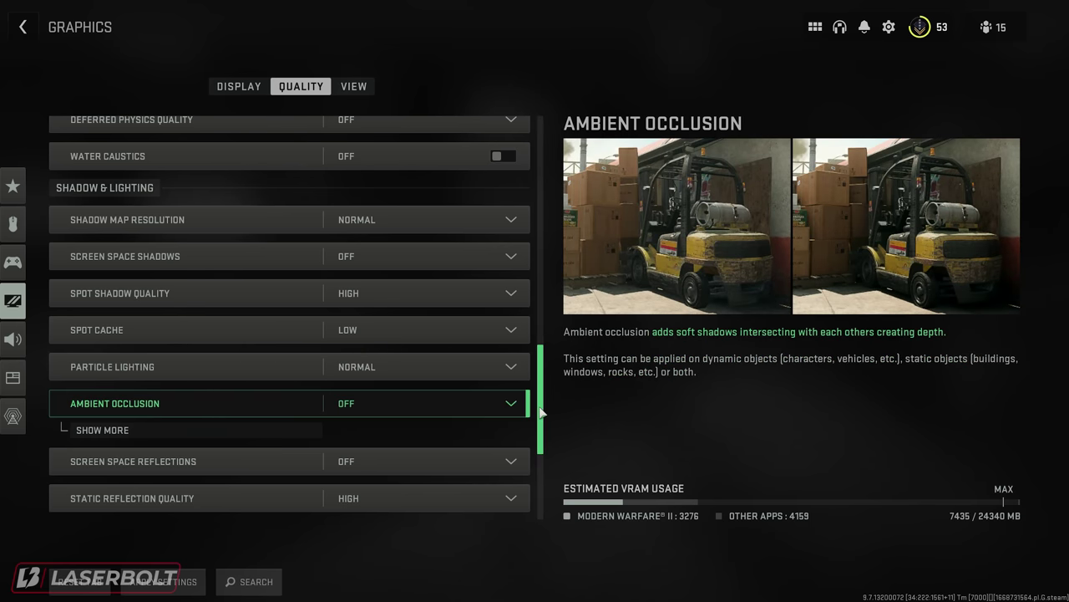
drag(540, 412, 543, 480)
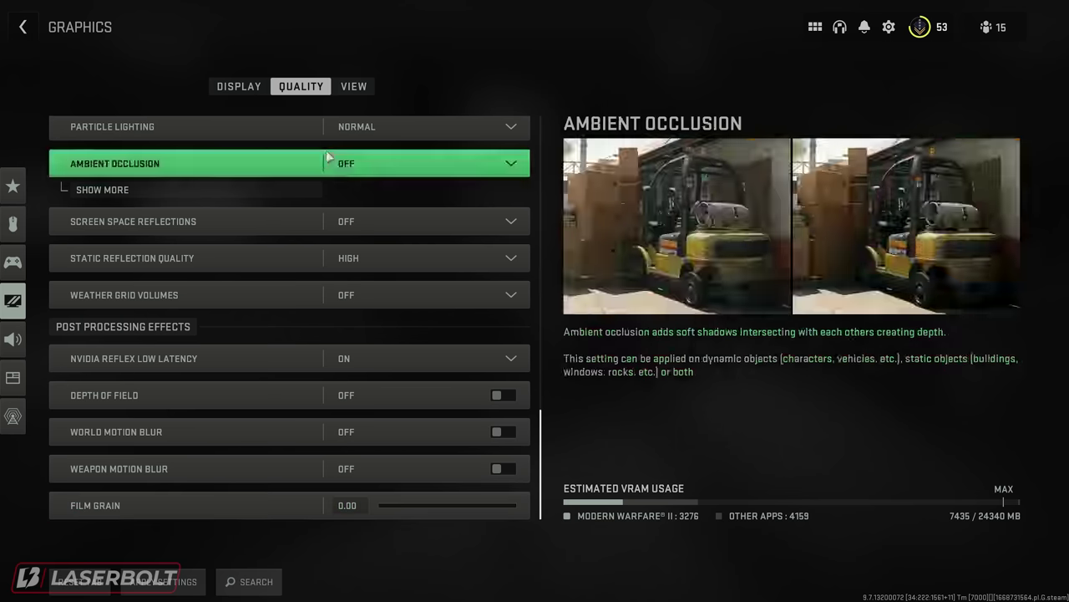
click(368, 92)
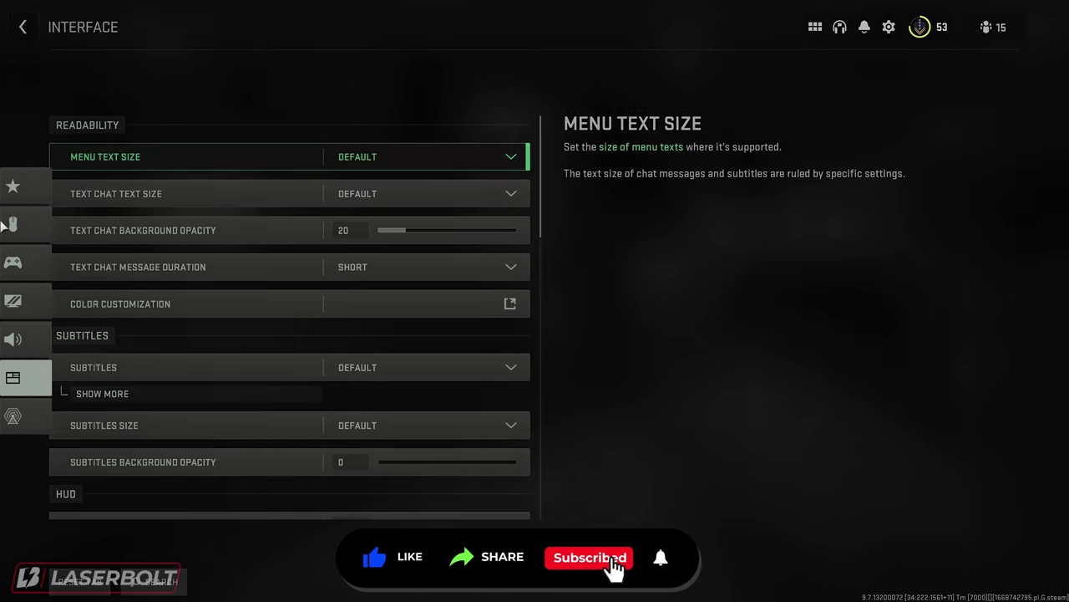
Open Color Customization in the Interface settings and set the Color Filter to None.
mouse_move(21, 372)
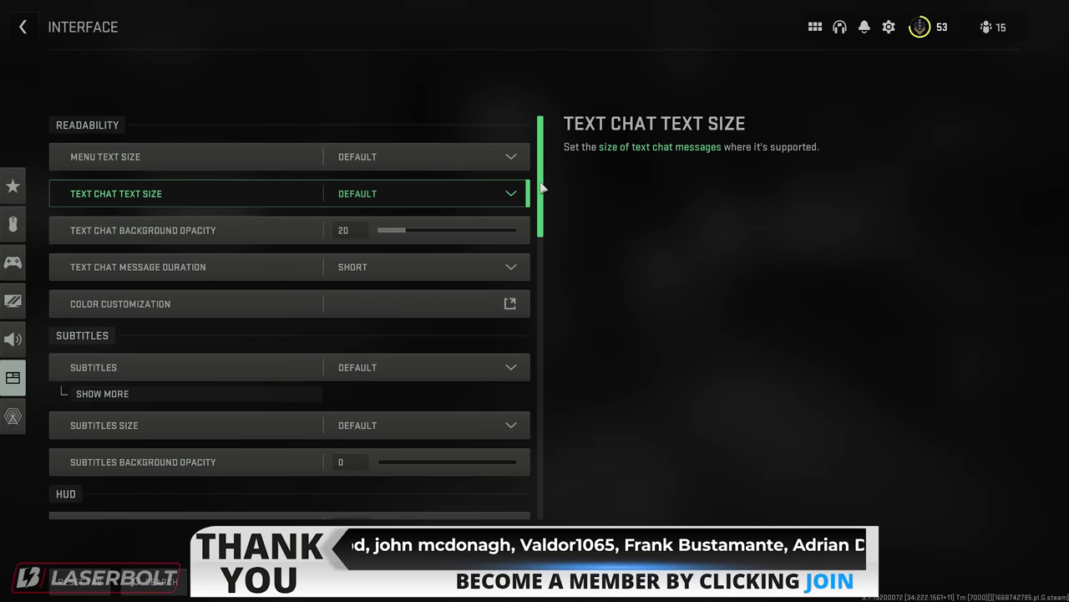
click(147, 306)
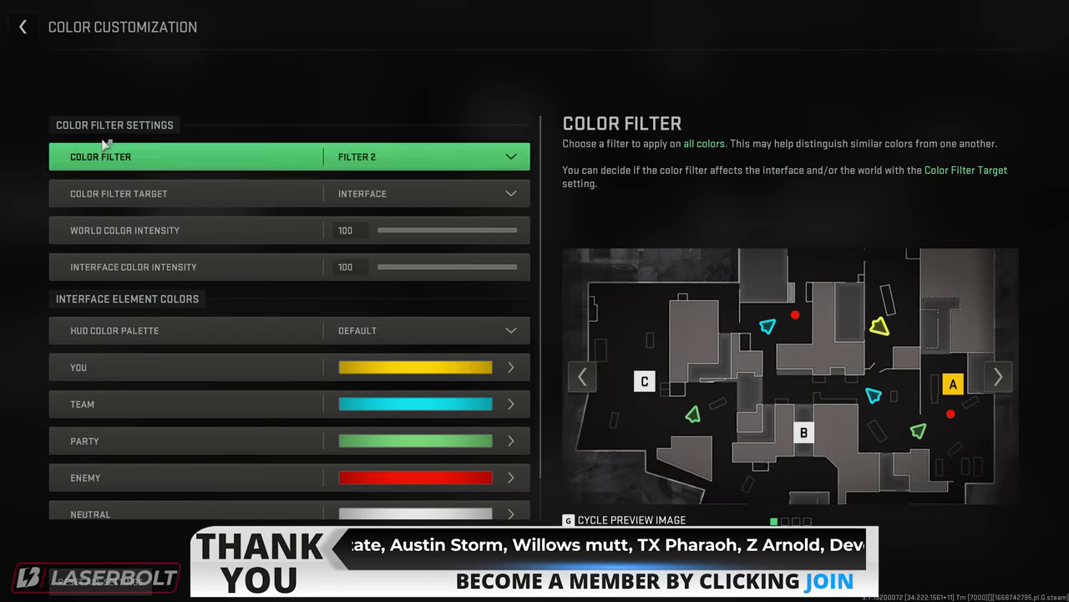
click(381, 158)
click(399, 193)
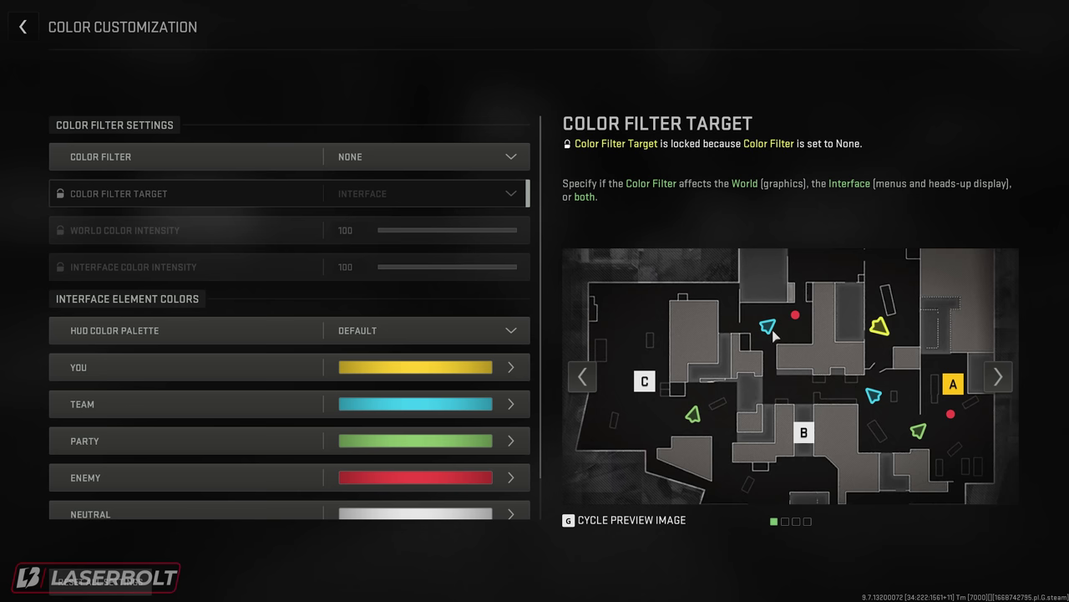
Compare Filter 1, Filter 2 and Filter 3 as the Color Filter using the map preview, and settle on Filter 2.
click(408, 154)
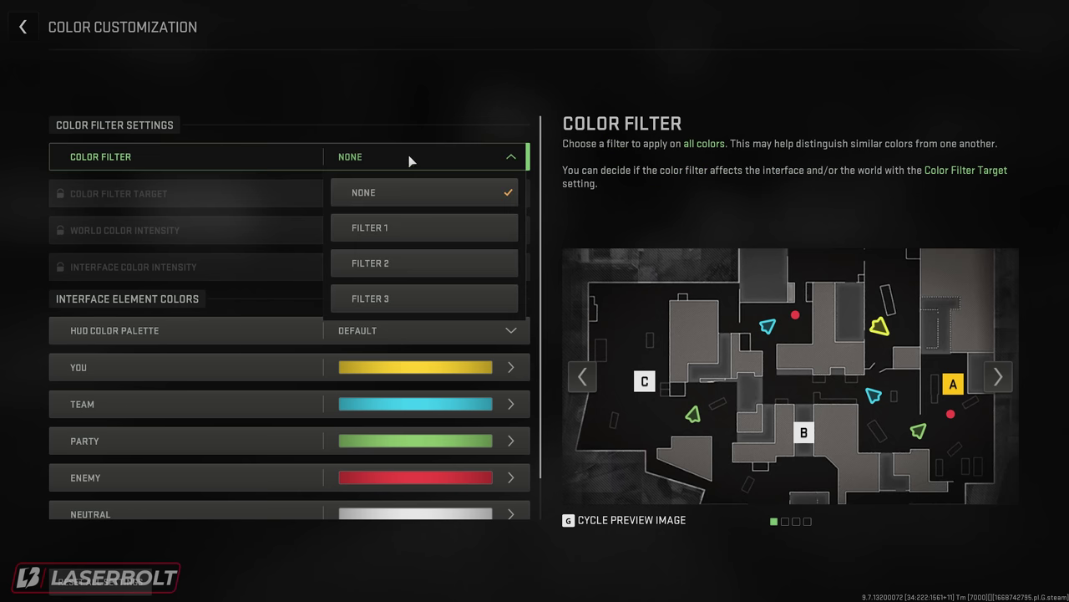
click(402, 226)
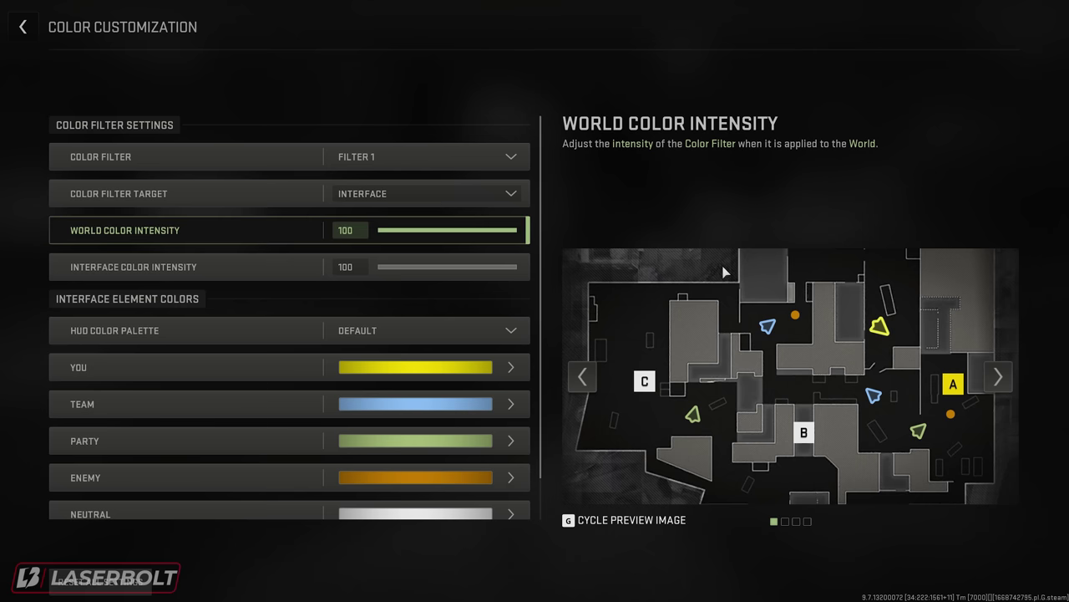
click(431, 159)
click(392, 258)
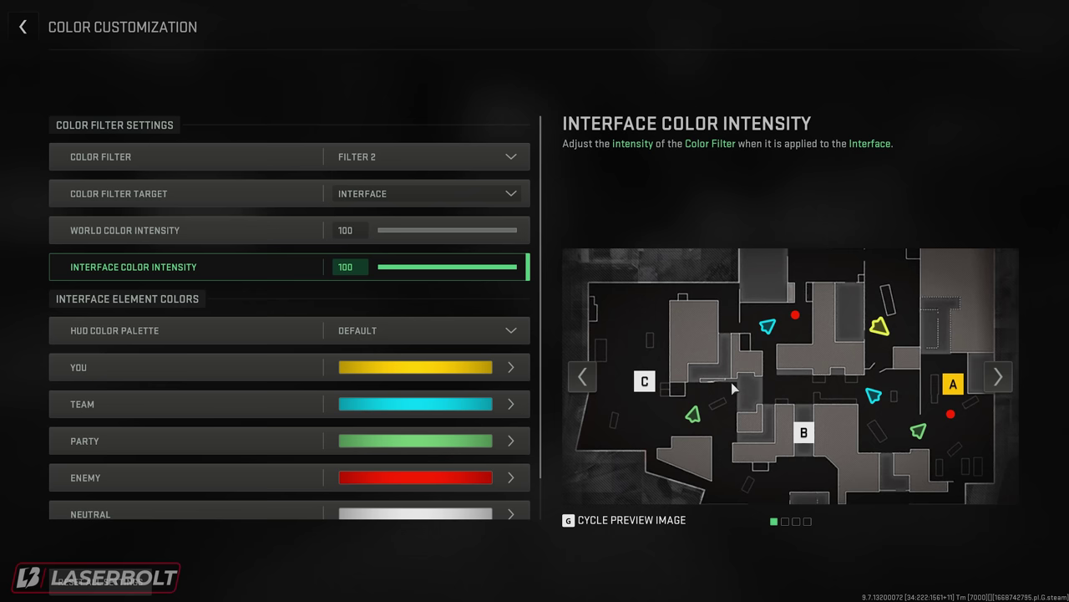
click(453, 154)
click(411, 292)
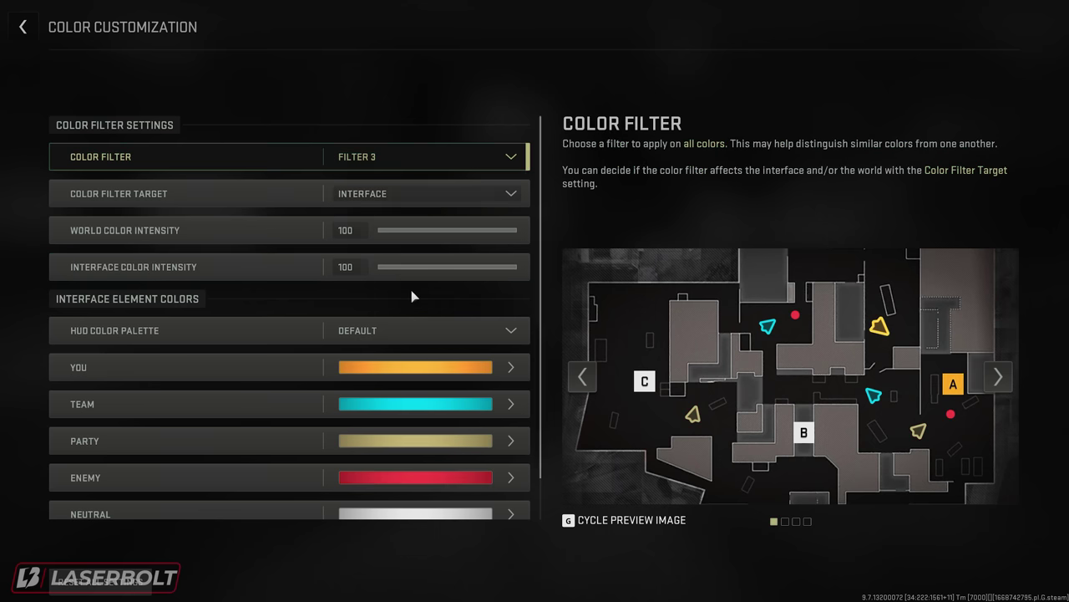
click(375, 155)
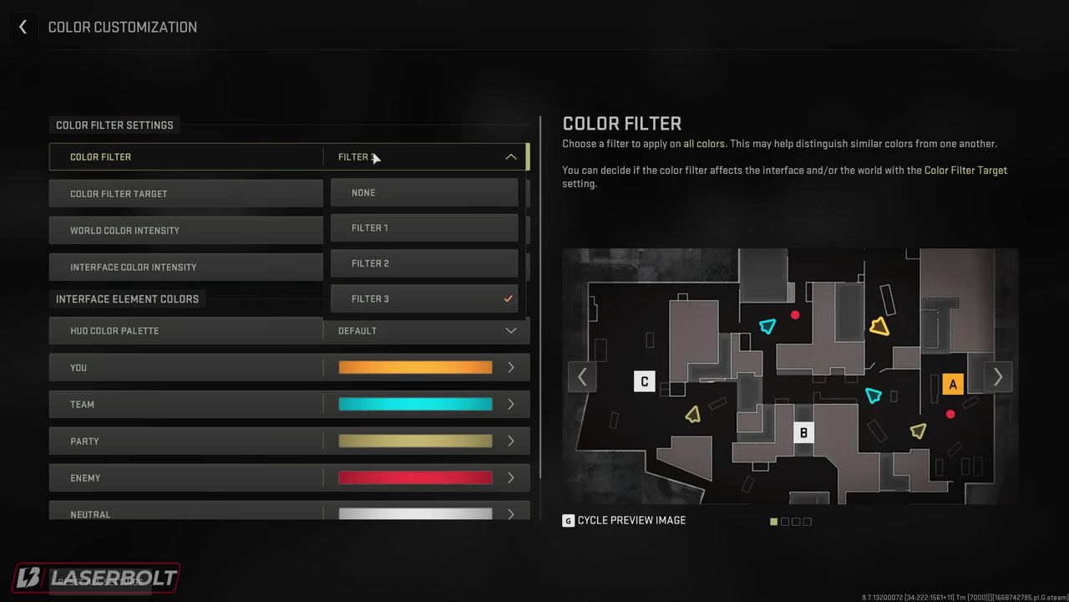
click(377, 261)
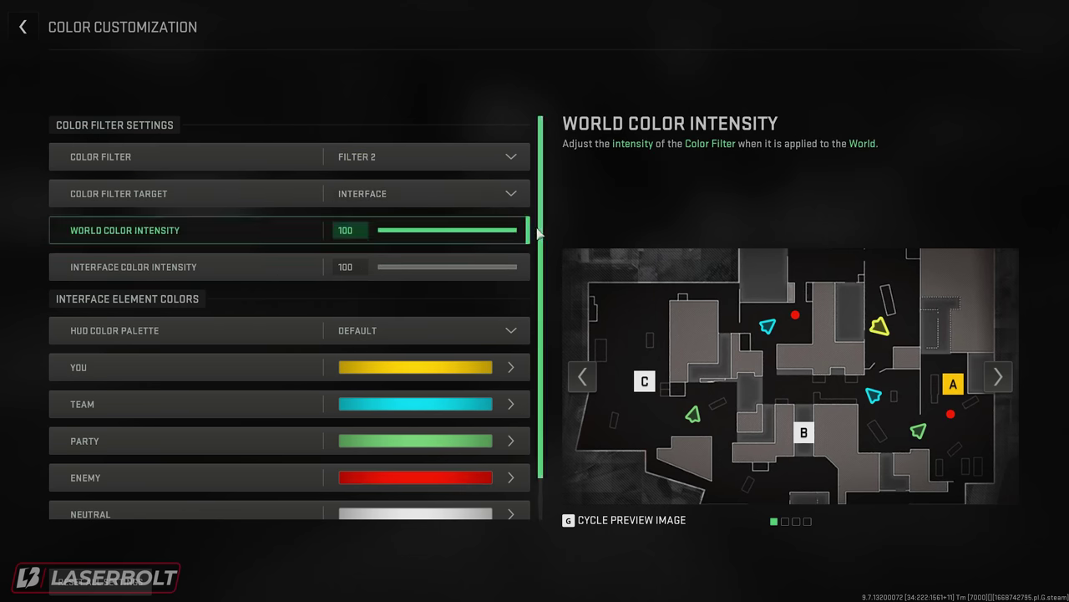